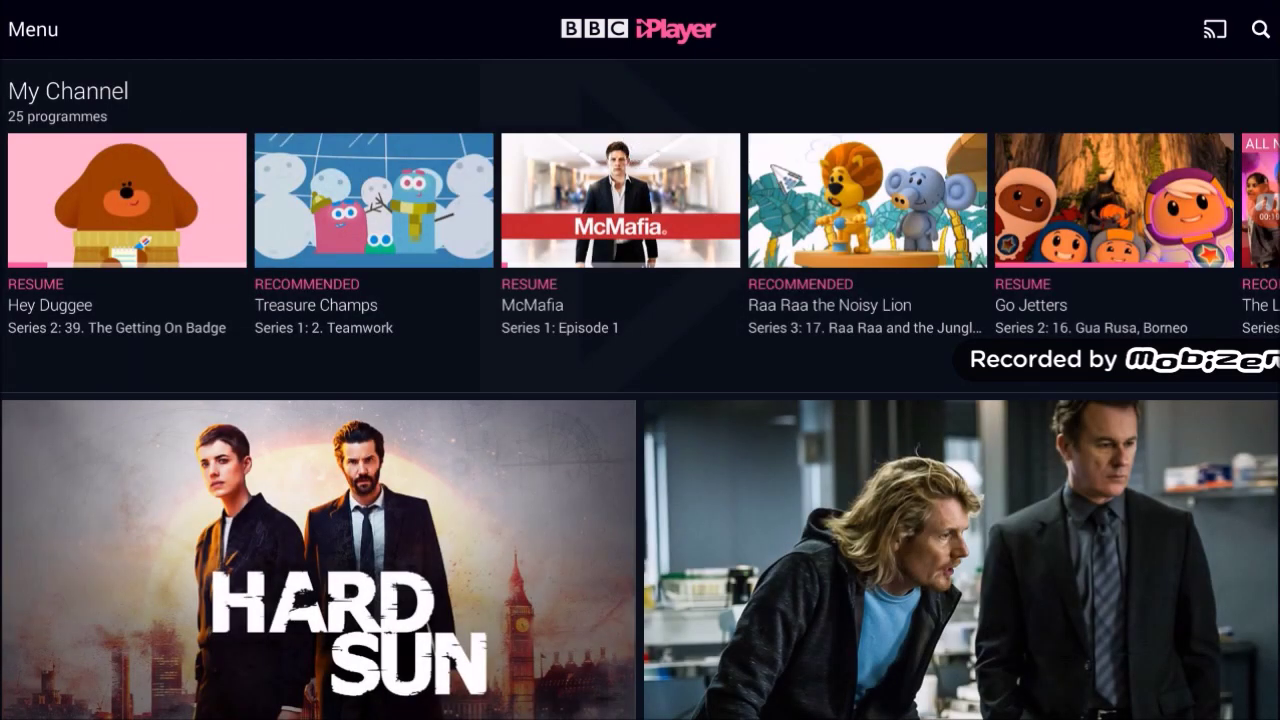
# Try to play Hard Sun, Series 1: Episode 1, in BBC iPlayer.
pyautogui.click(390, 522)
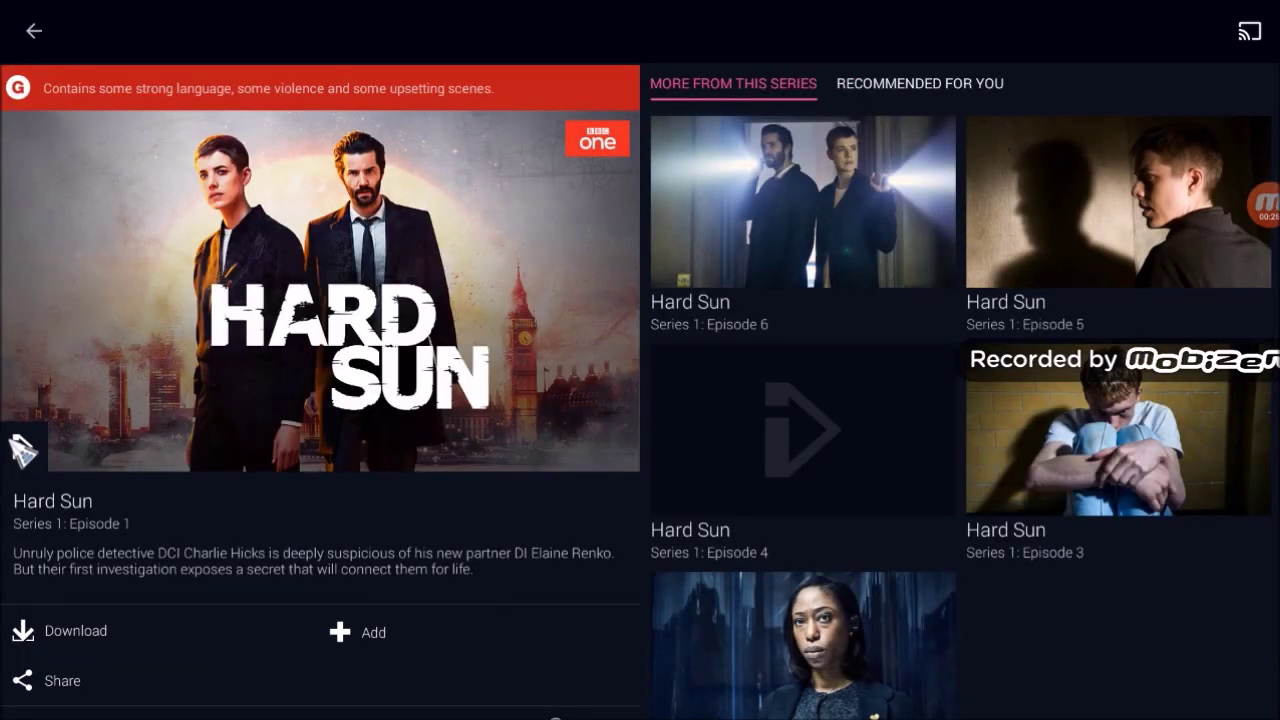
pyautogui.click(16, 445)
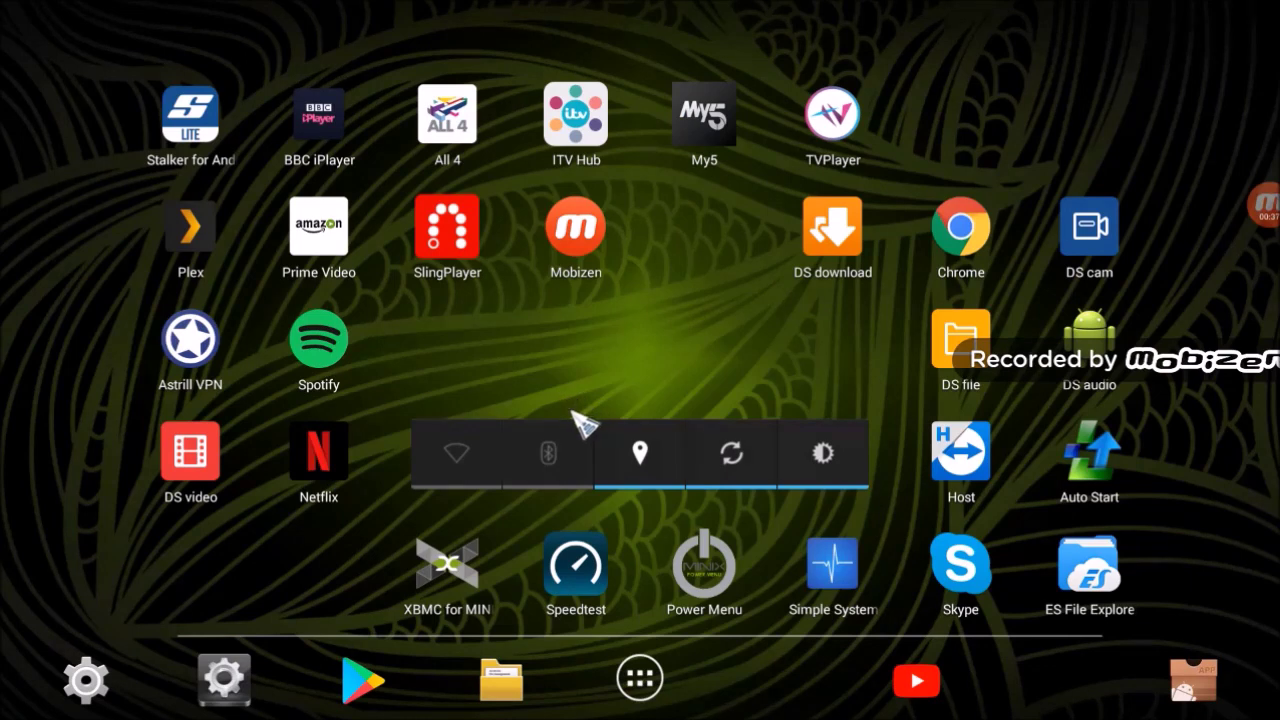
# Switch to the Google Play store and search it for "openvpn".
pyautogui.click(357, 677)
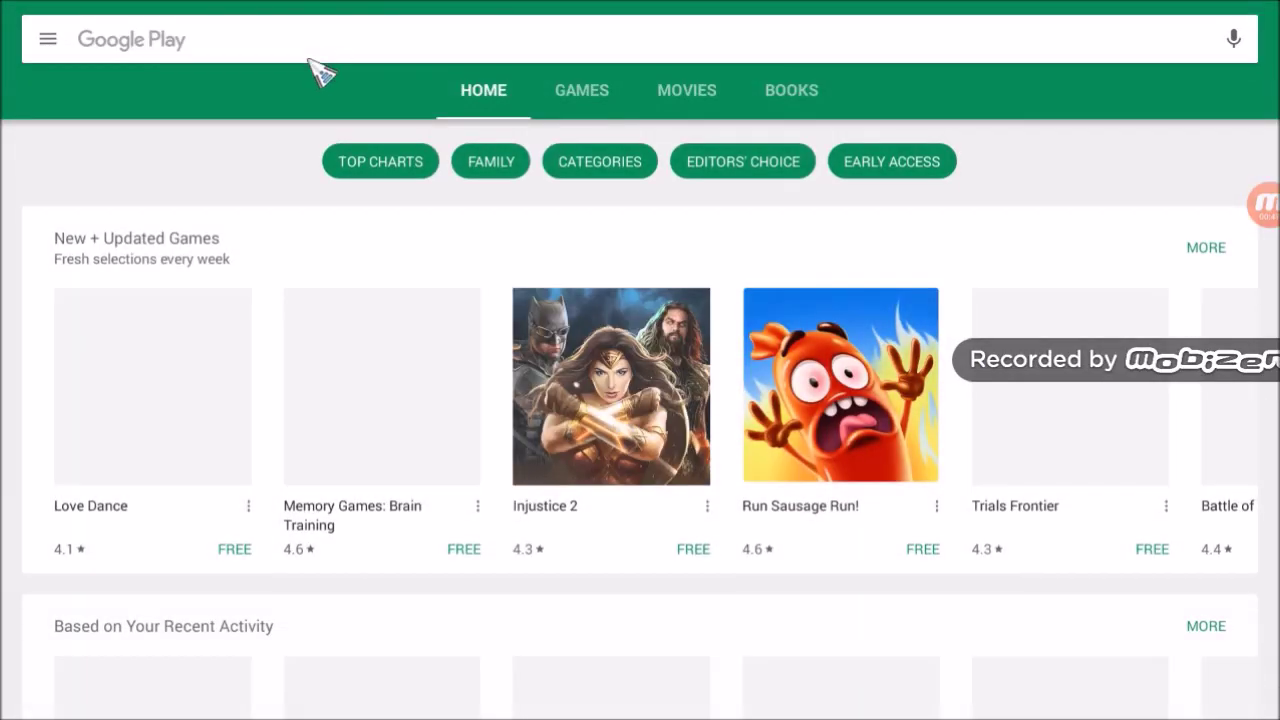
pyautogui.click(306, 54)
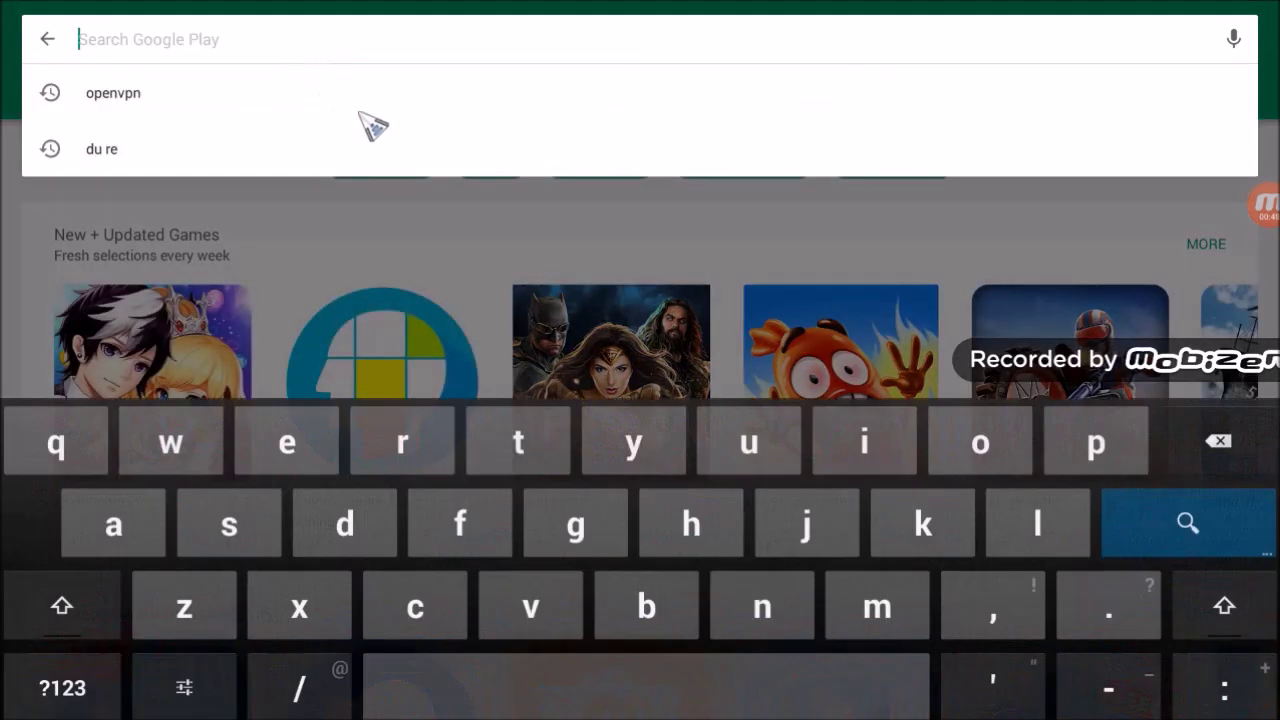
pyautogui.click(995, 434)
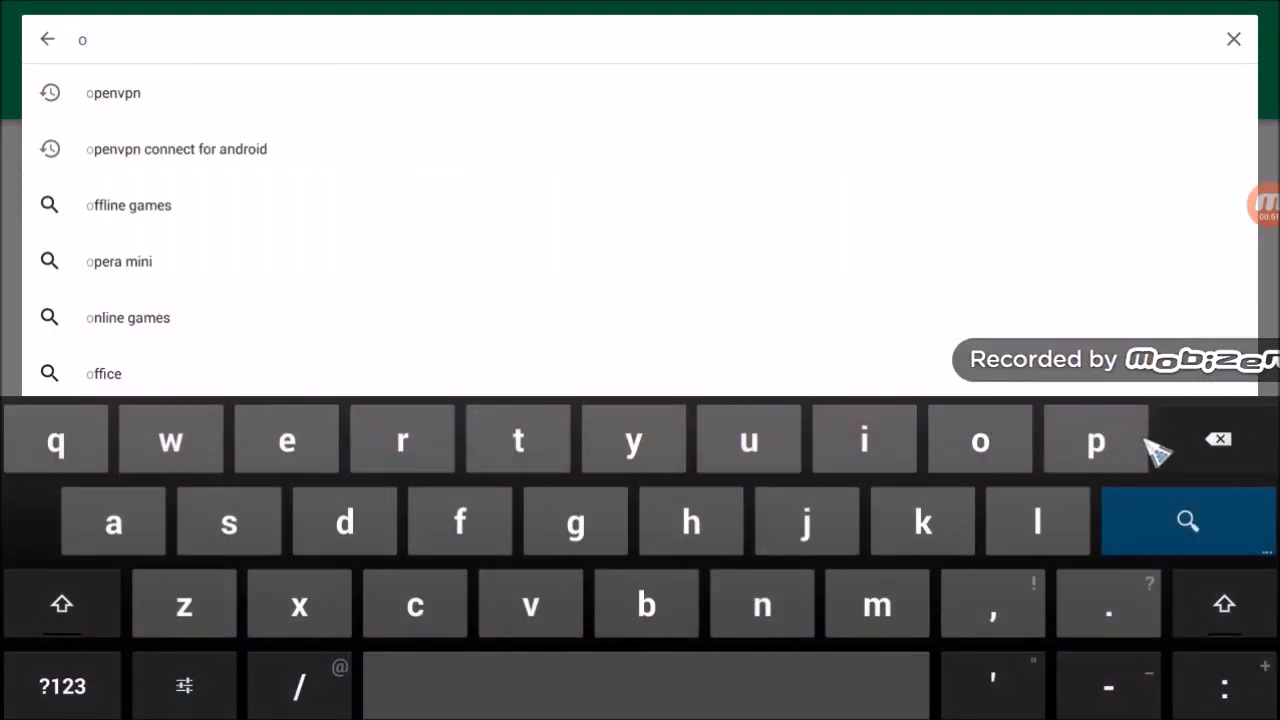
pyautogui.write('p')
pyautogui.click(317, 468)
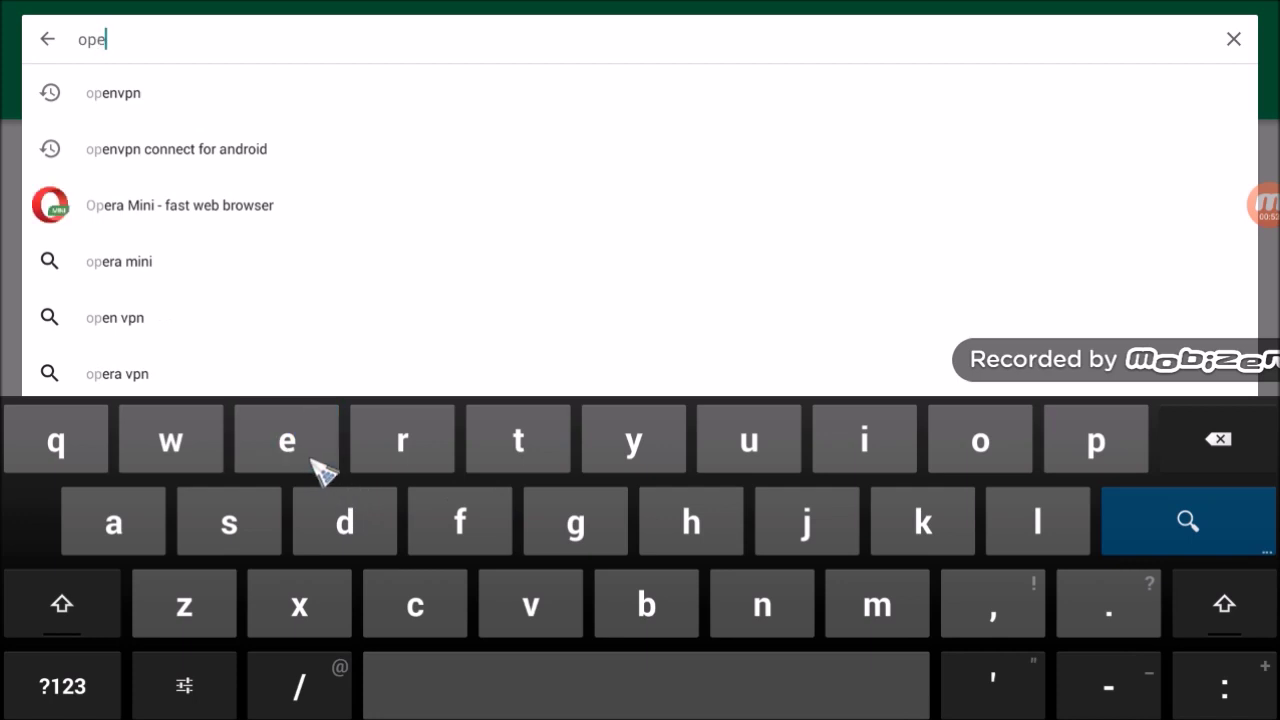
pyautogui.click(738, 615)
pyautogui.click(578, 610)
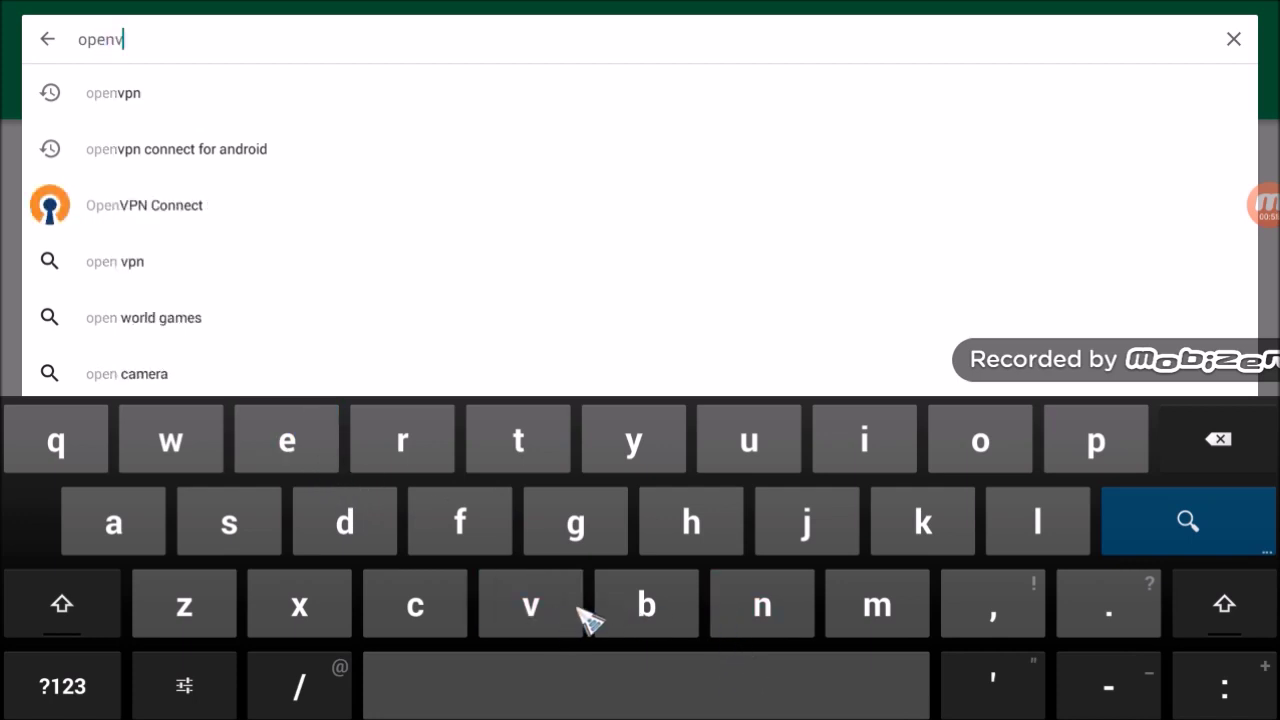
pyautogui.click(1122, 438)
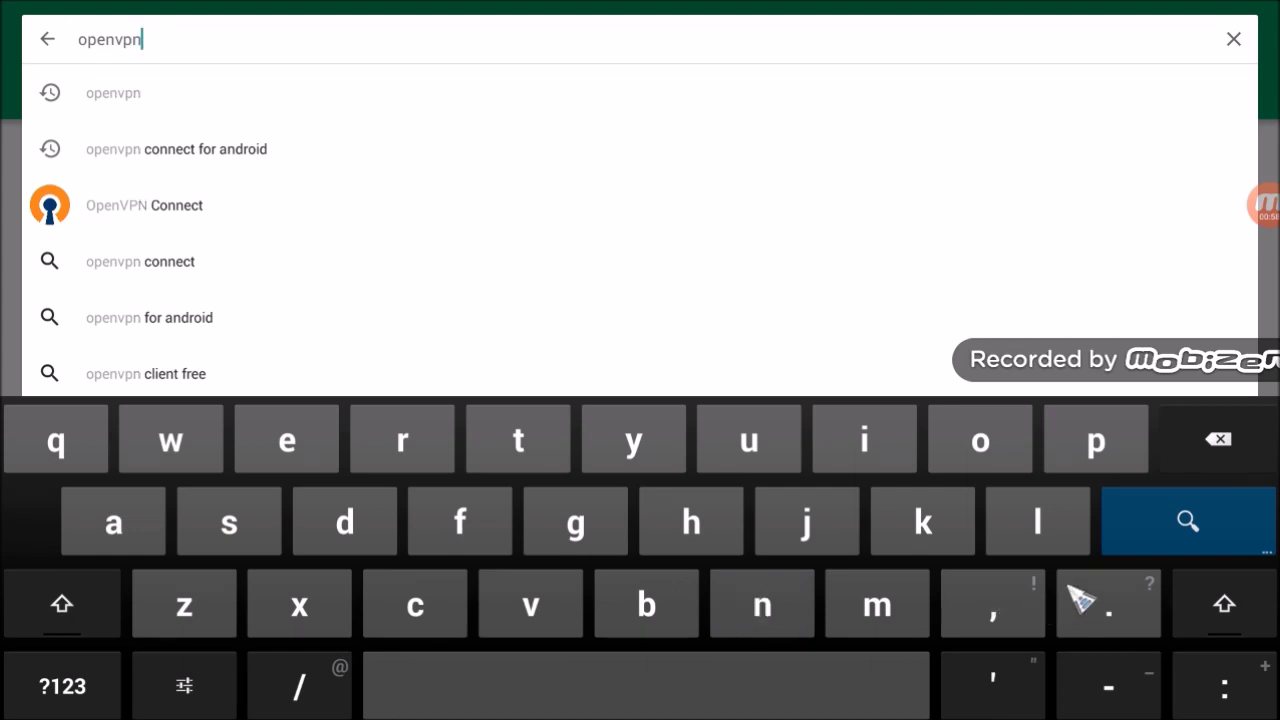
pyautogui.click(1118, 522)
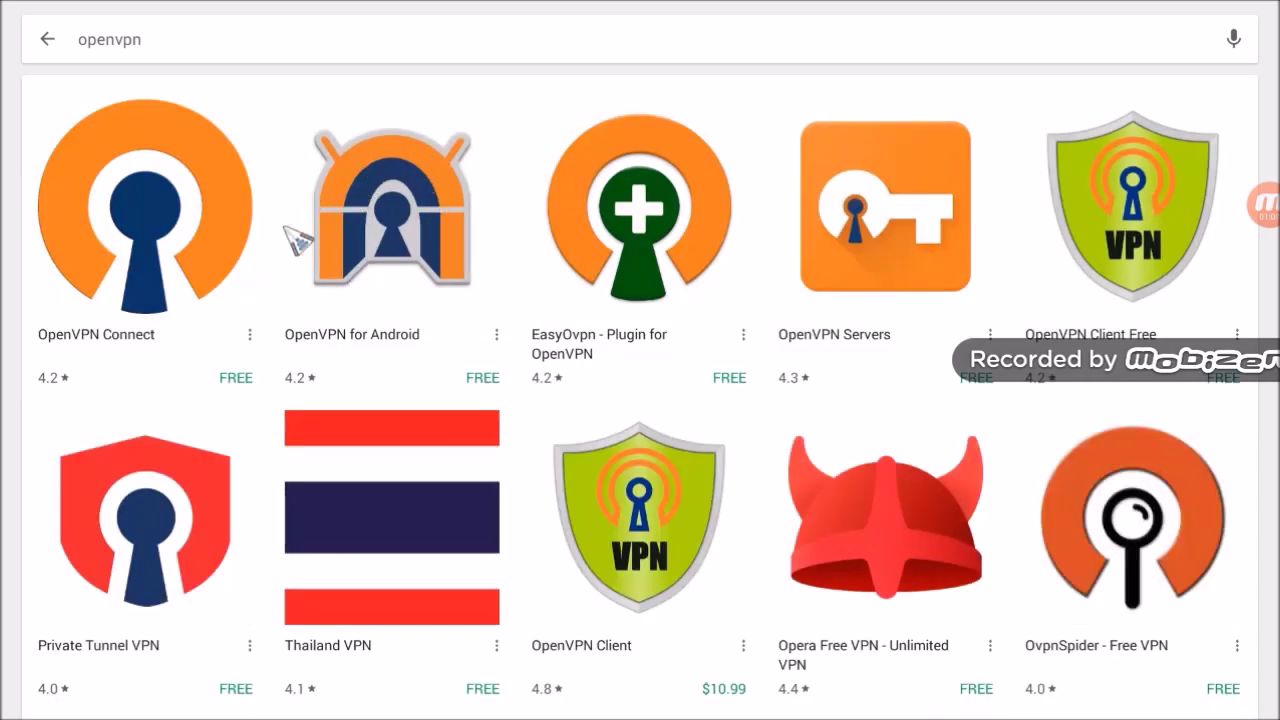
# Install OpenVPN for Android from the search results and accept its requested access to Photos/Media/Files.
pyautogui.click(362, 226)
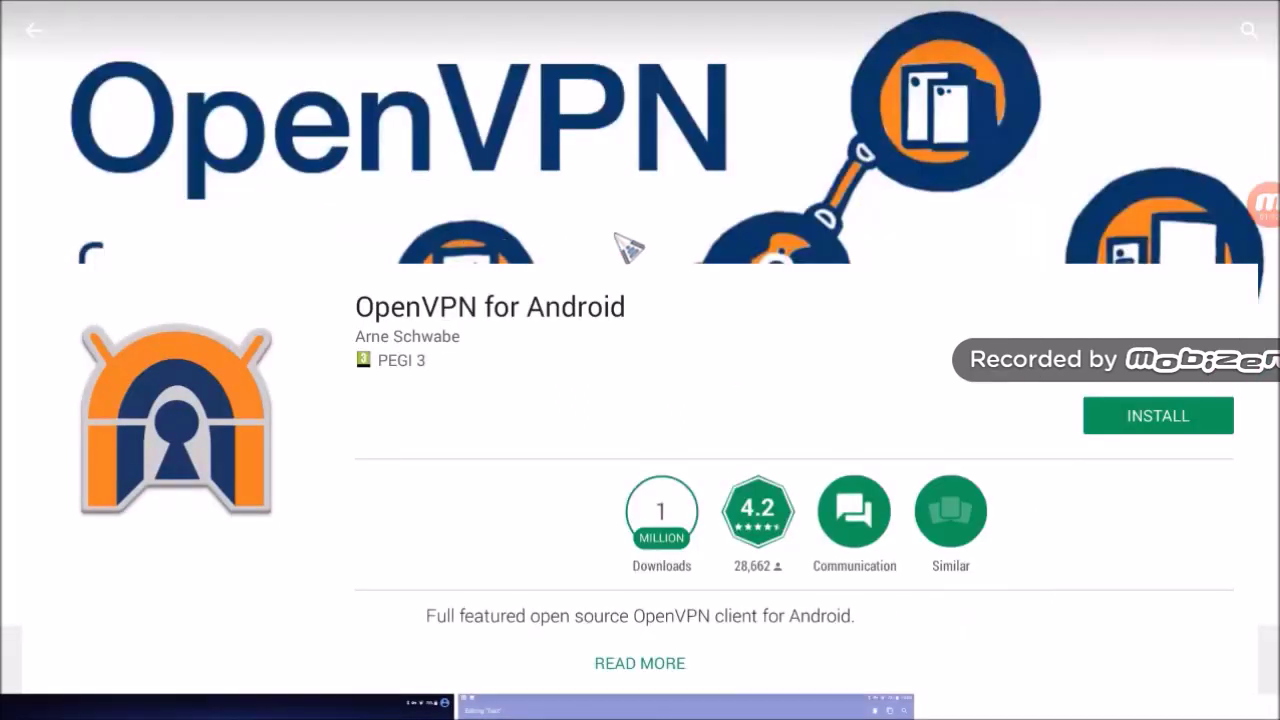
pyautogui.click(1128, 426)
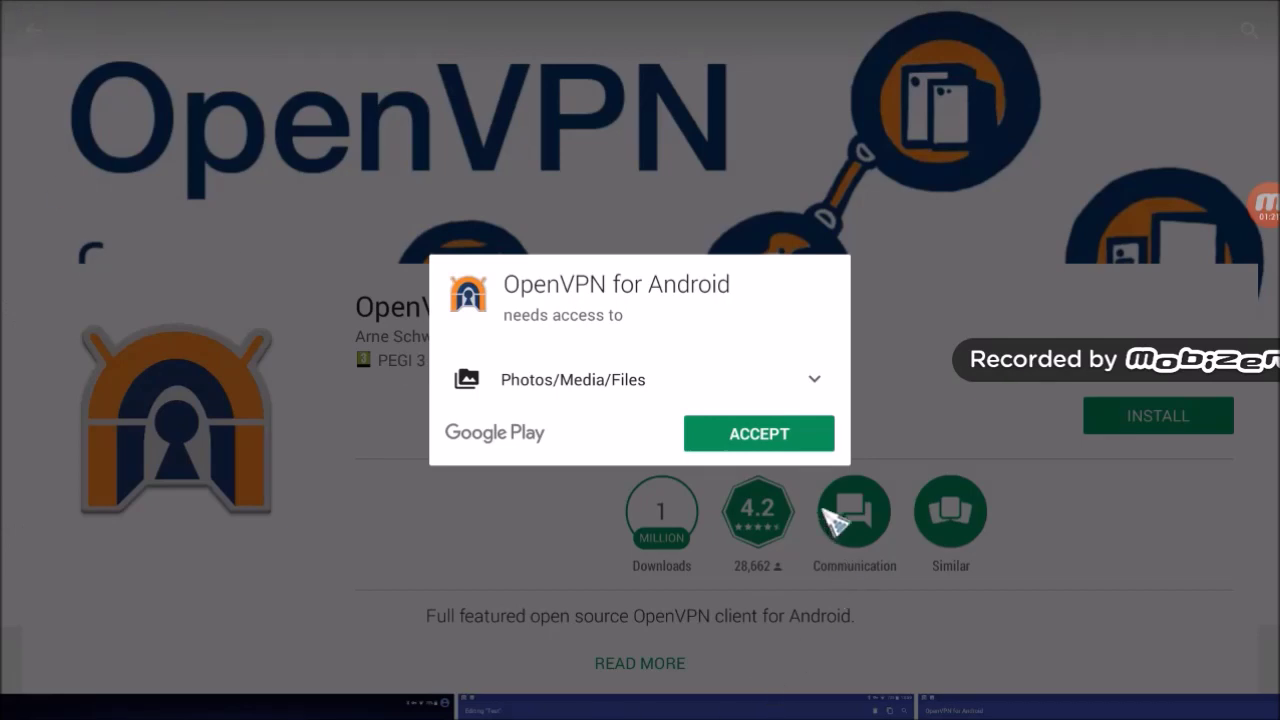
pyautogui.click(780, 445)
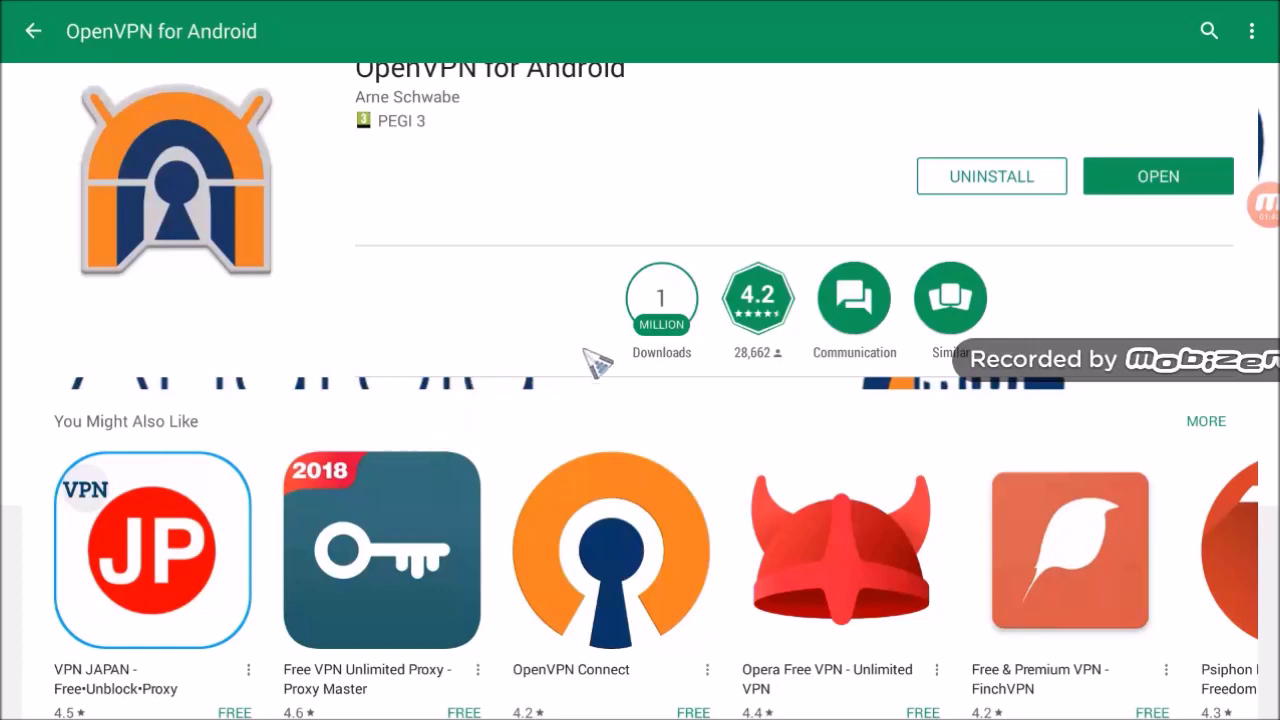
# Switch to the newly installed OpenVPN for Android and start adding a new VPN profile.
pyautogui.click(1150, 176)
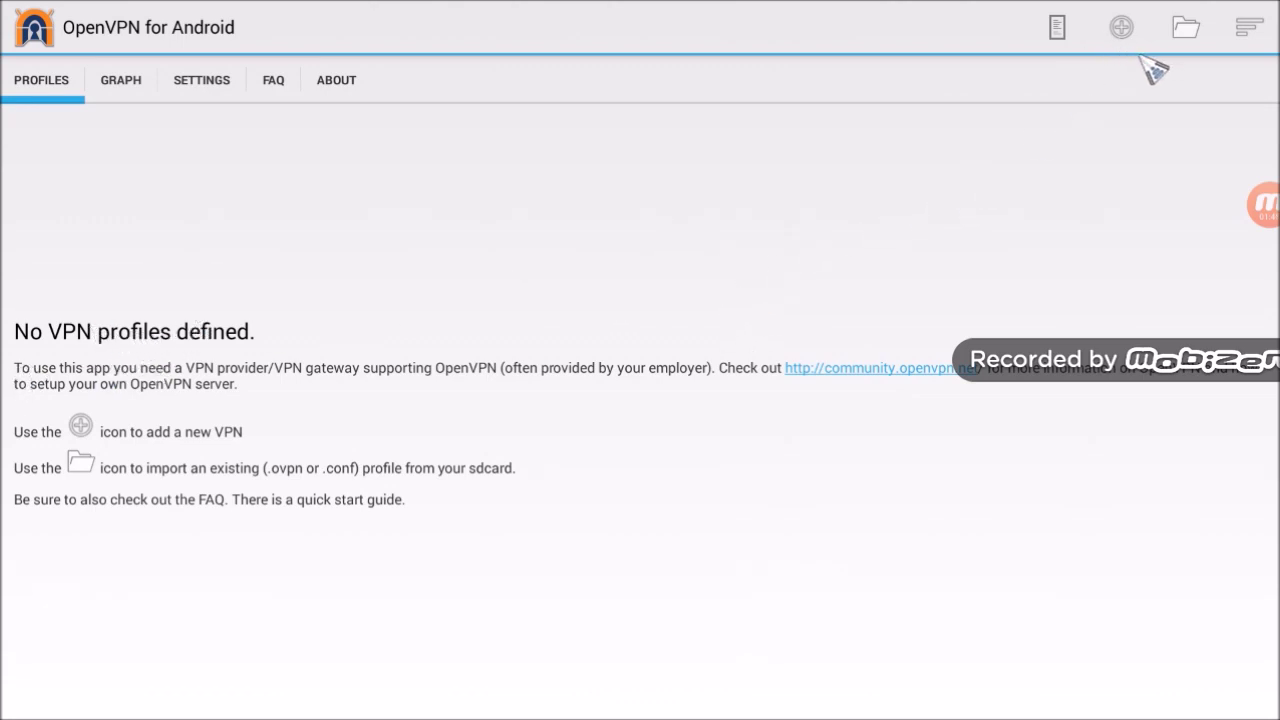
pyautogui.click(1121, 28)
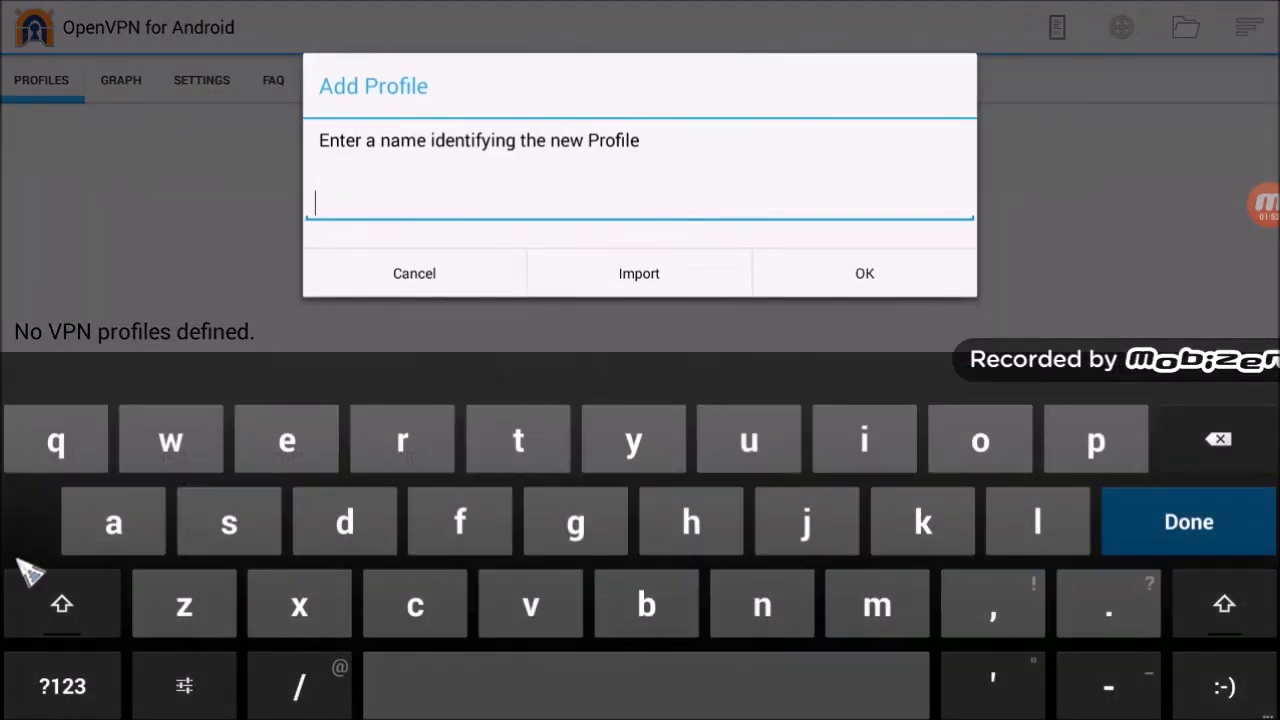
pyautogui.click(580, 526)
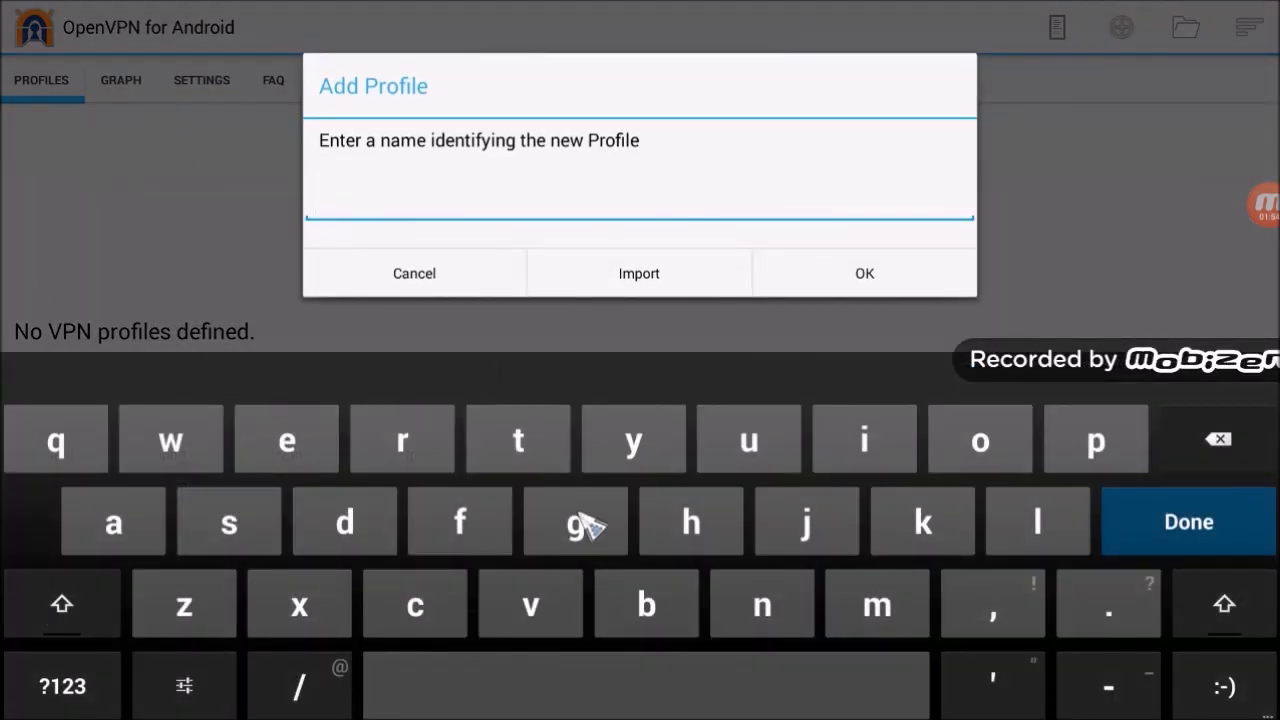
pyautogui.click(612, 610)
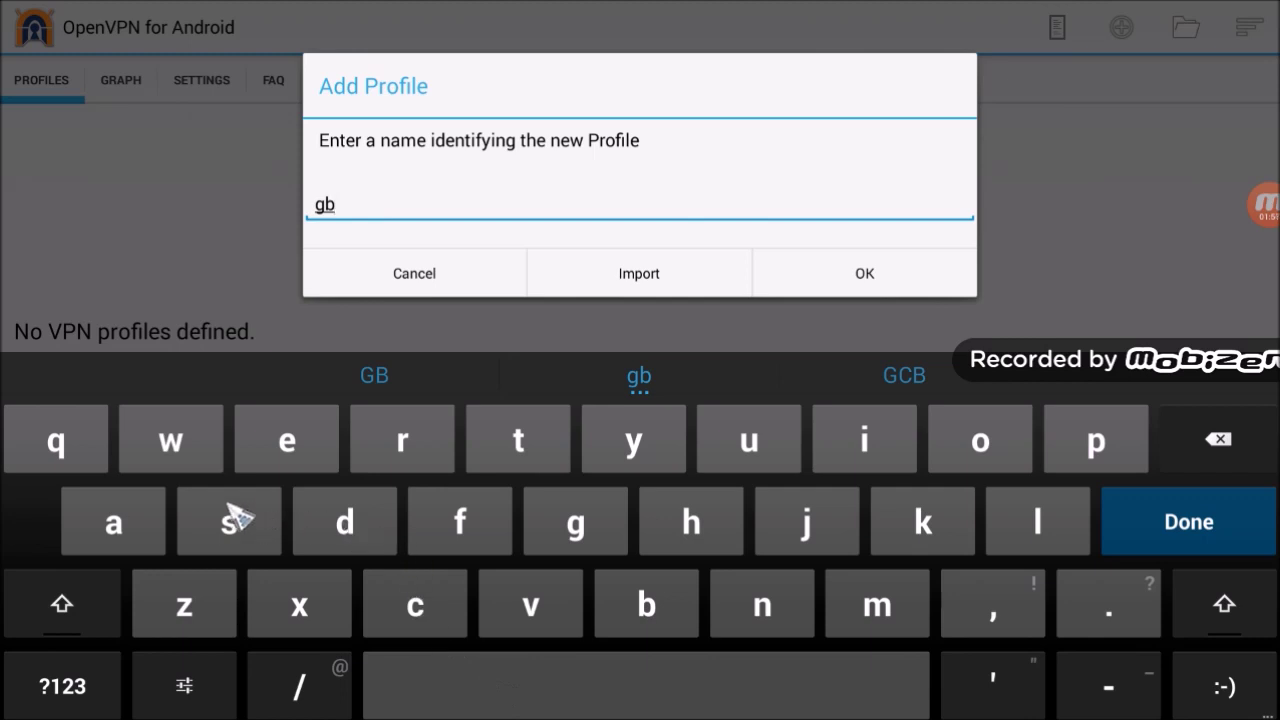
pyautogui.click(233, 517)
pyautogui.click(290, 466)
pyautogui.click(368, 456)
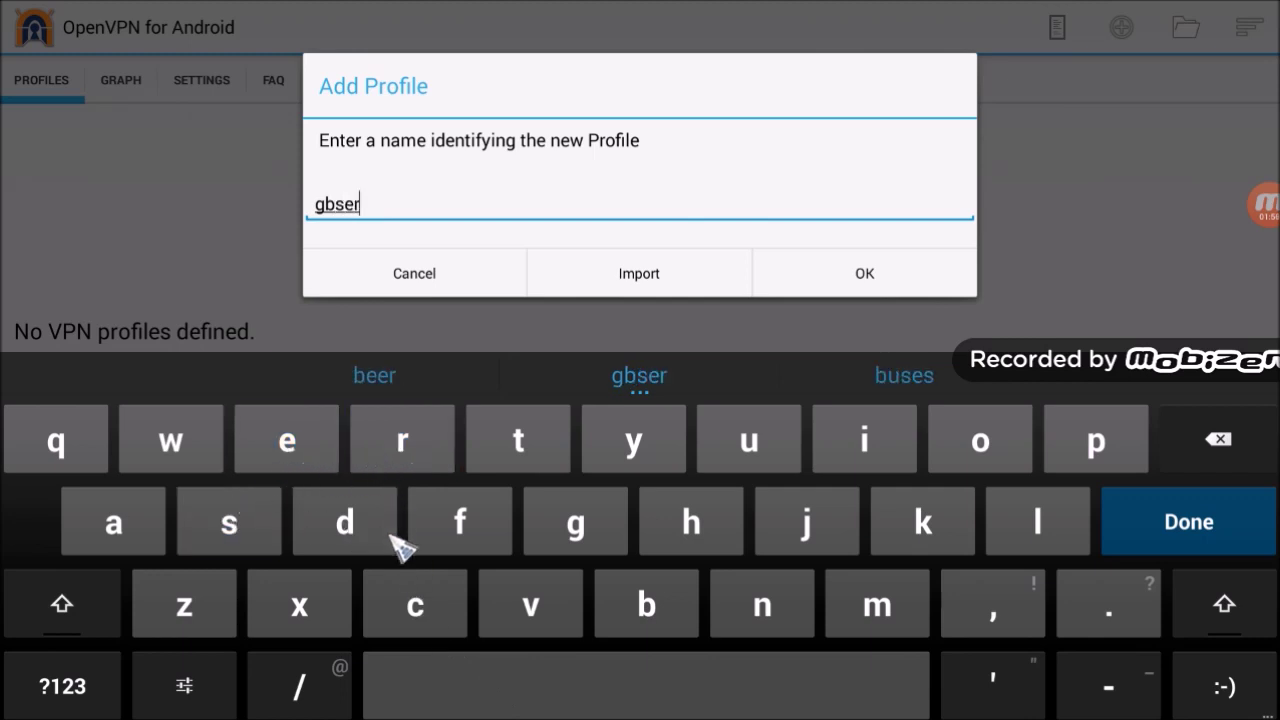
pyautogui.click(500, 620)
pyautogui.click(285, 415)
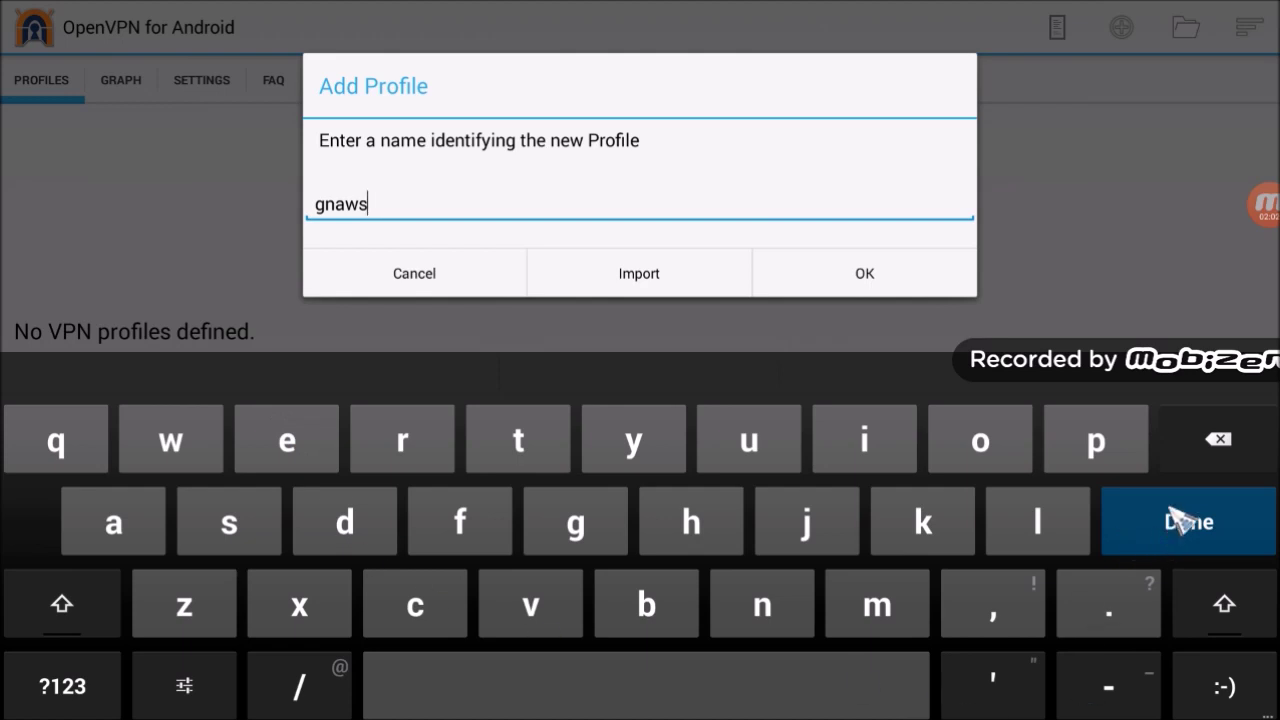
pyautogui.click(1200, 475)
pyautogui.click(1205, 470)
pyautogui.click(1205, 470)
pyautogui.click(1206, 468)
pyautogui.click(1206, 468)
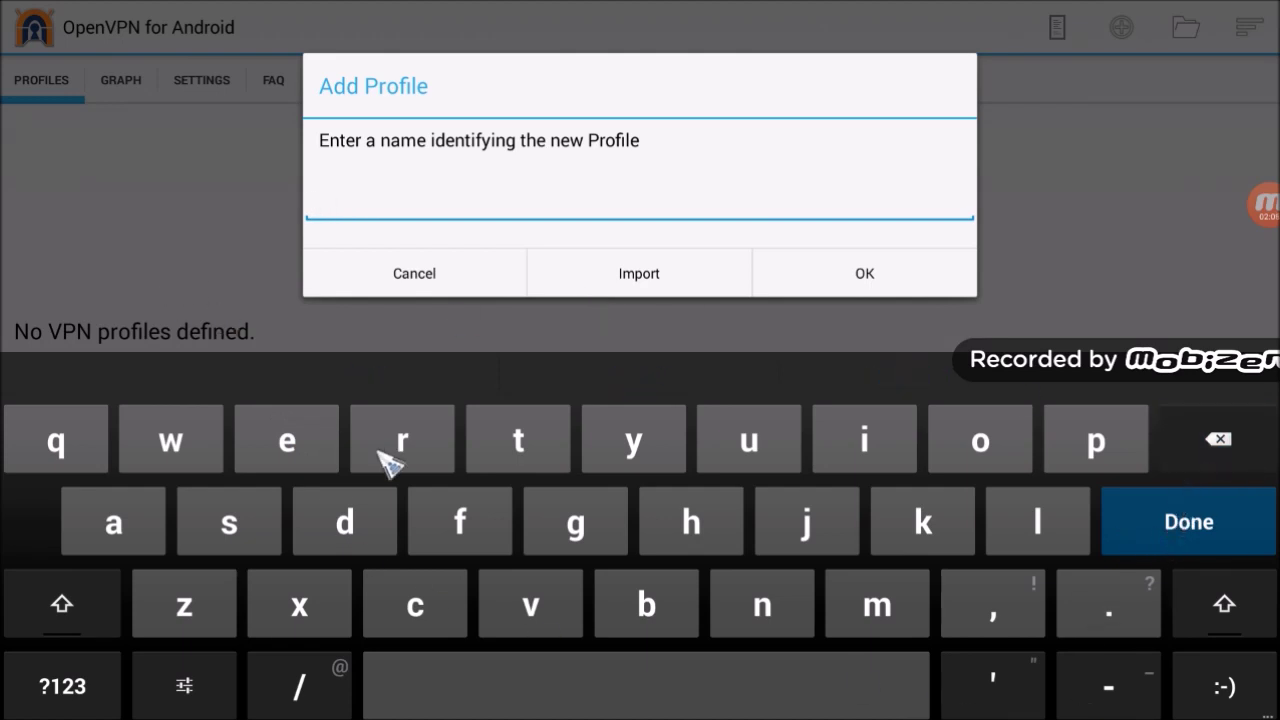
# Enter "gbservers vpn" as the name identifying the new profile.
pyautogui.click(576, 530)
pyautogui.click(605, 610)
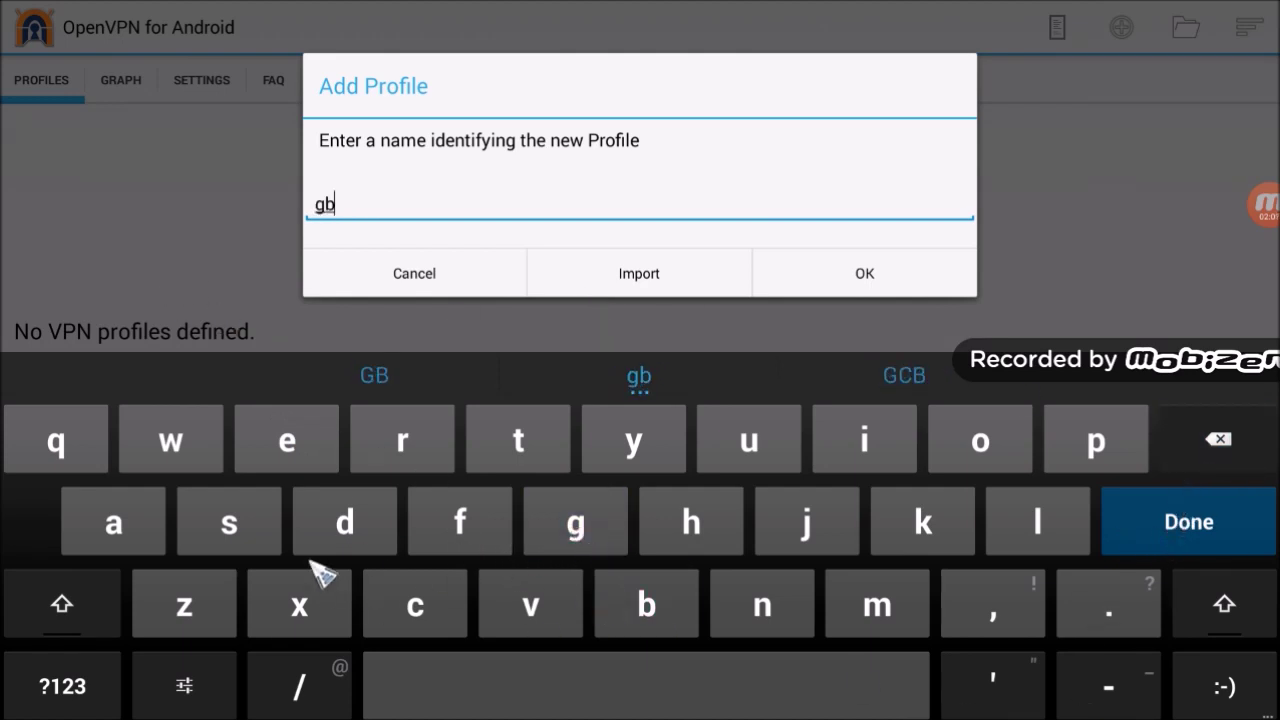
pyautogui.click(280, 500)
pyautogui.click(328, 458)
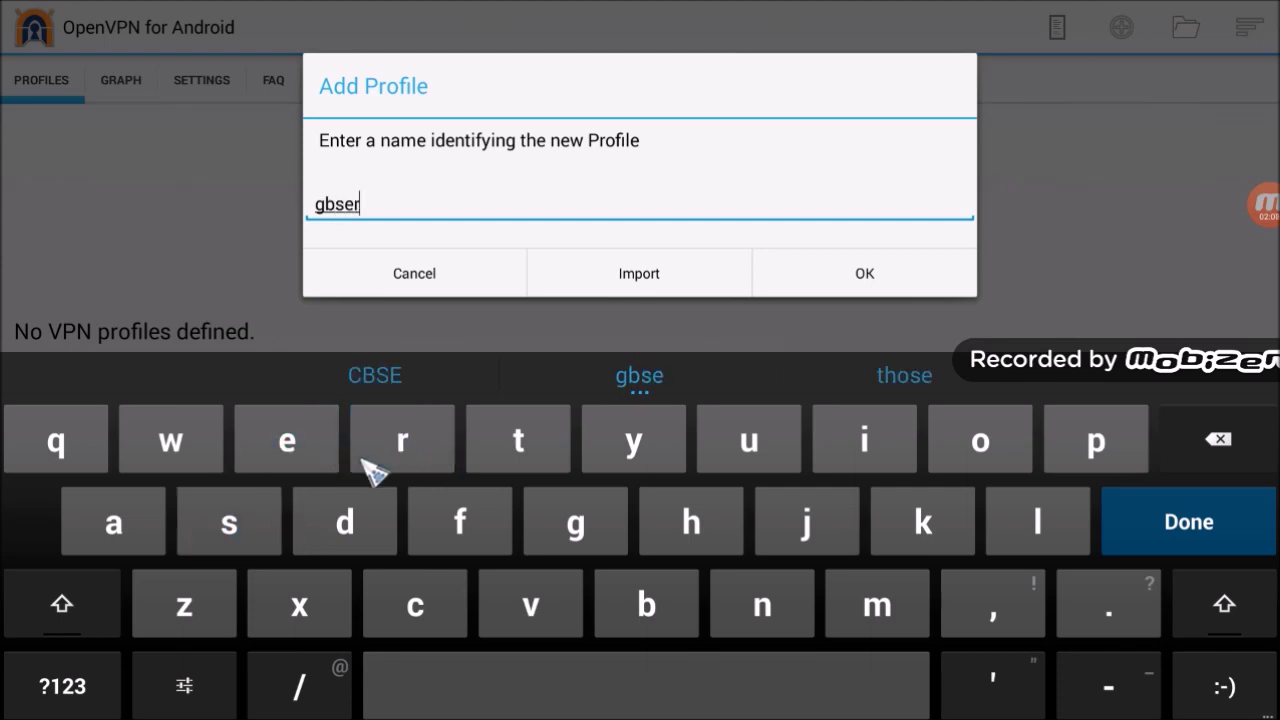
pyautogui.write('r')
pyautogui.click(528, 607)
pyautogui.click(308, 456)
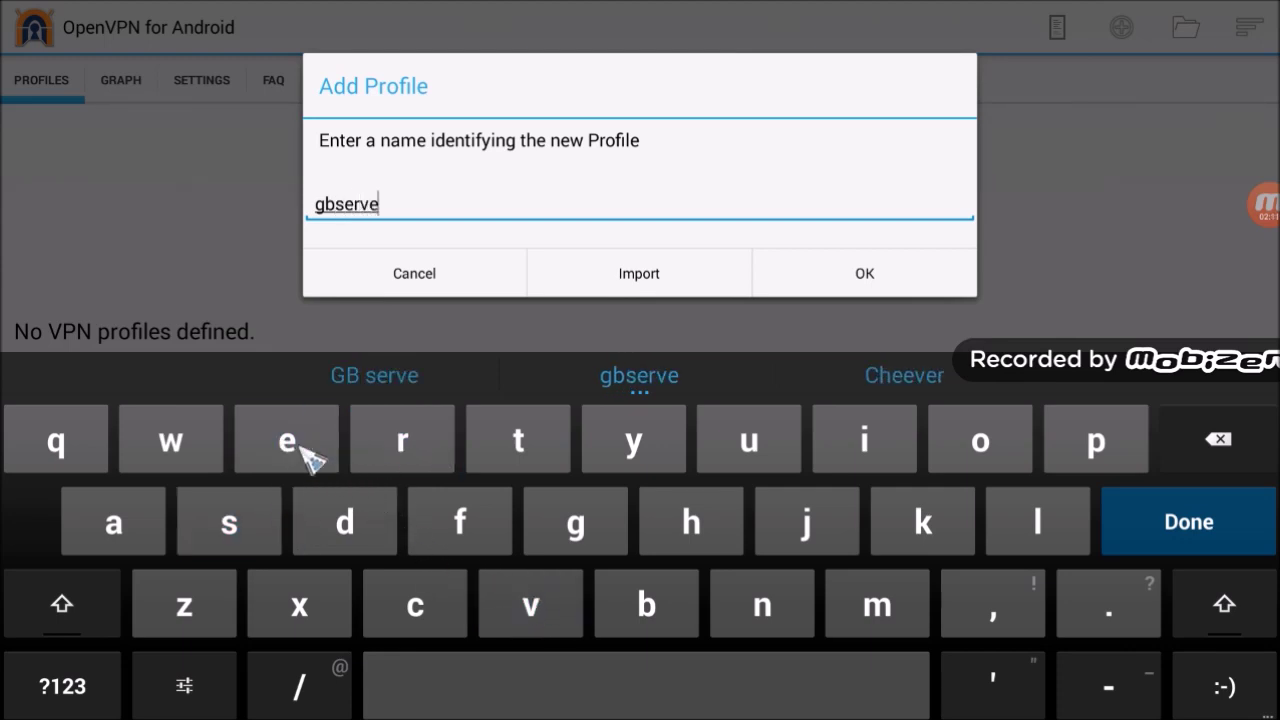
pyautogui.click(394, 443)
pyautogui.click(215, 515)
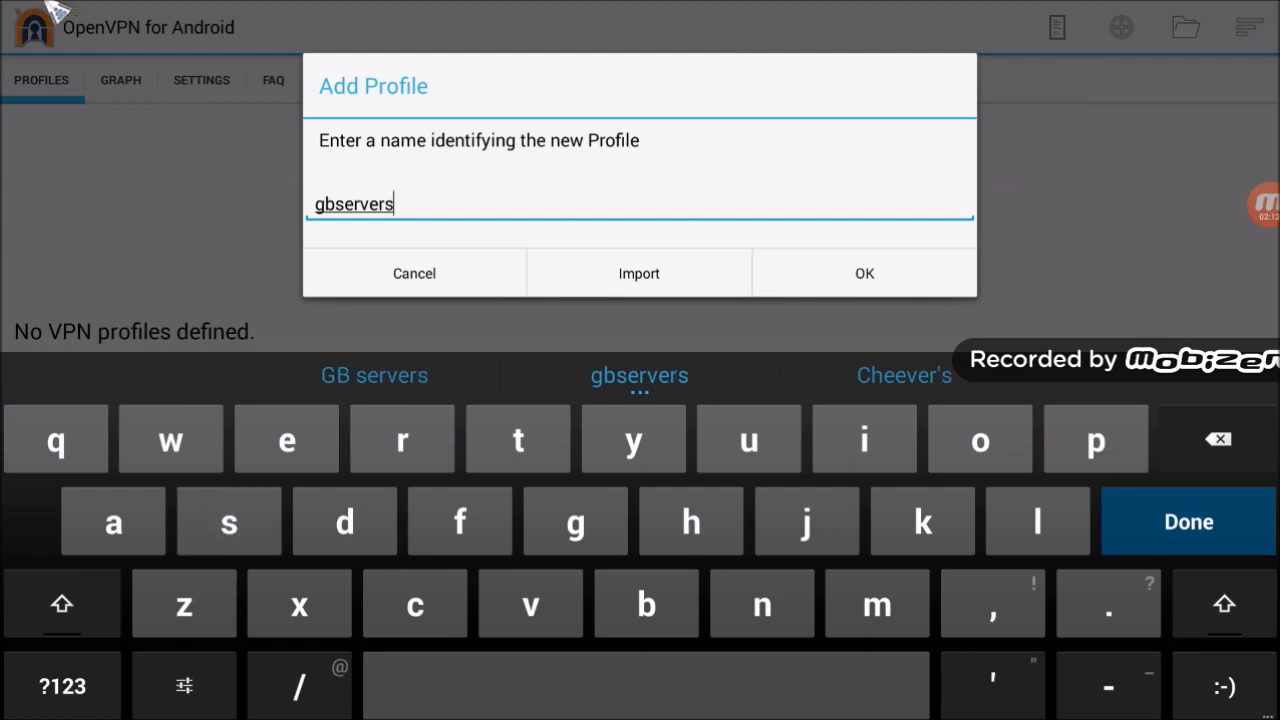
pyautogui.click(555, 670)
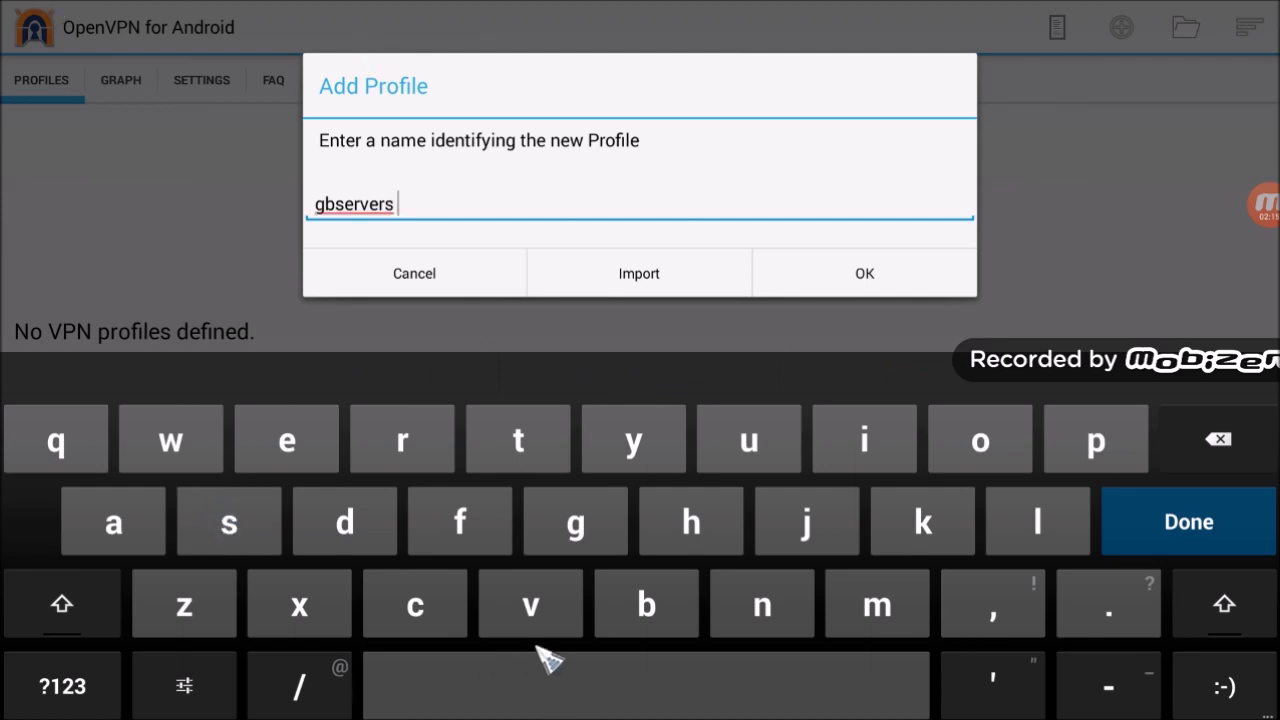
pyautogui.click(538, 609)
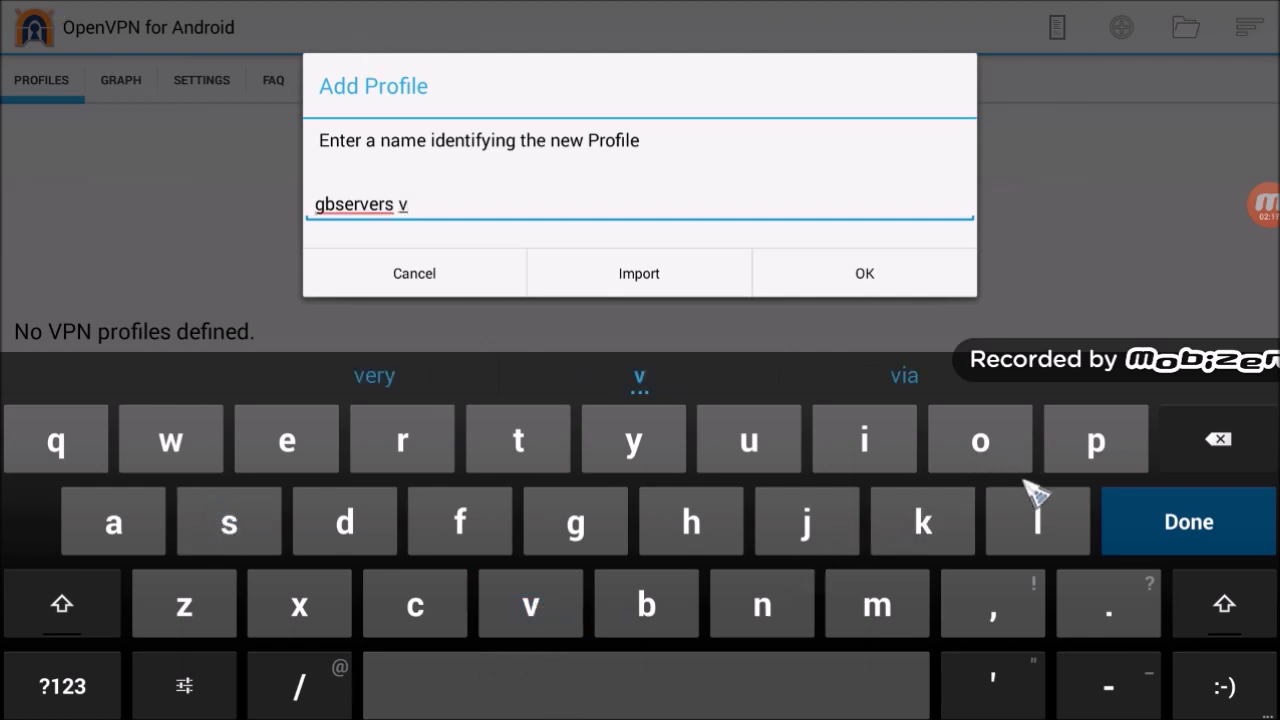
pyautogui.click(1060, 466)
pyautogui.click(798, 596)
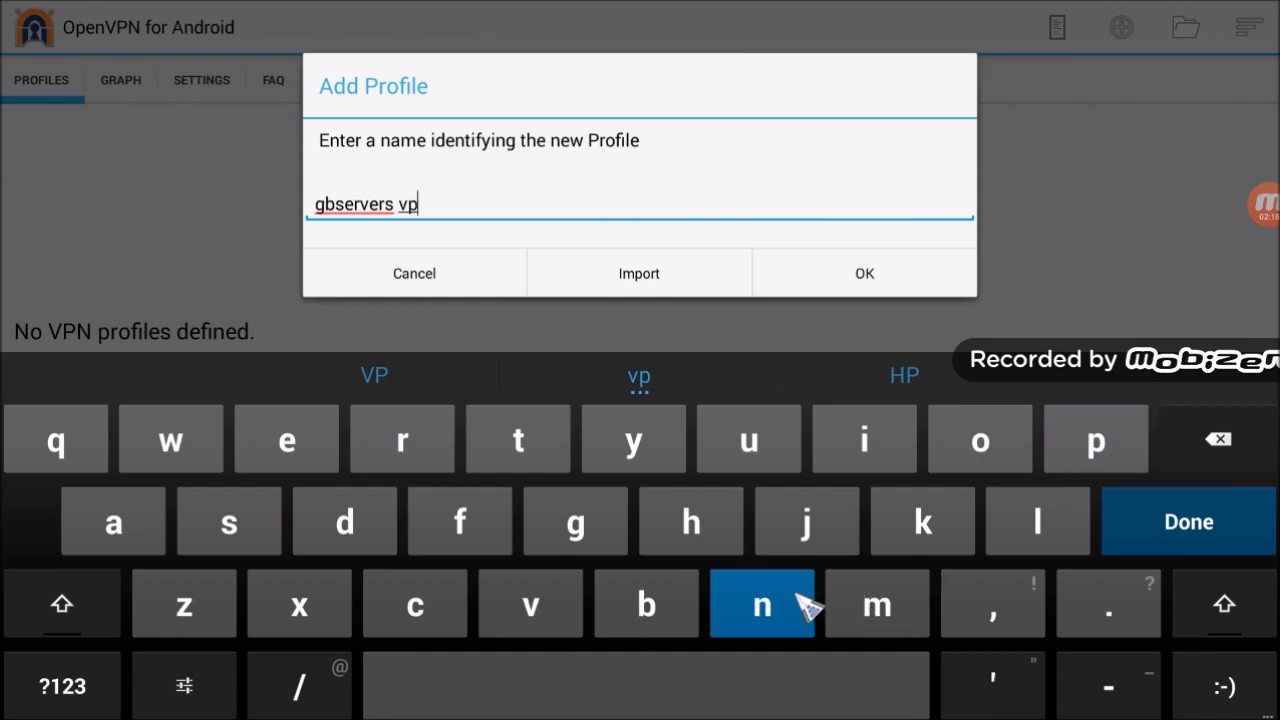
pyautogui.click(1158, 523)
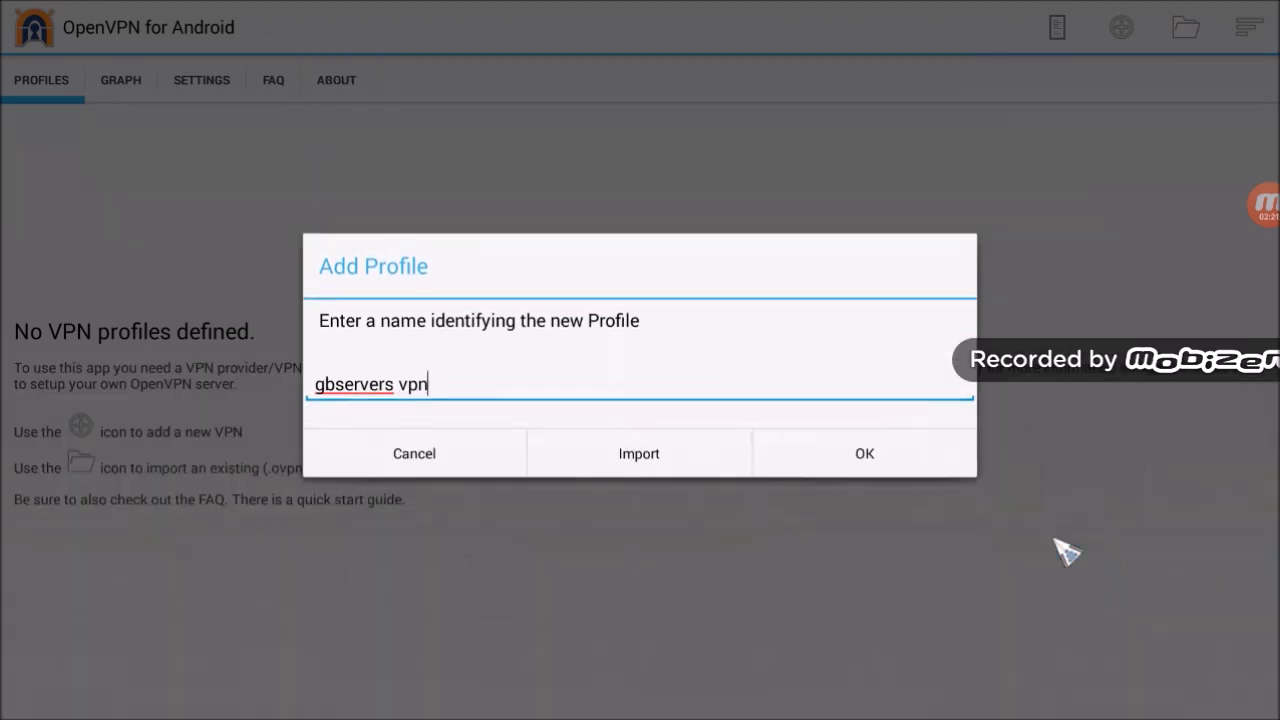
# Import the client.ovpn configuration file from the 0 Vpn folder in My Drive of the second Google Drive account.
pyautogui.click(676, 458)
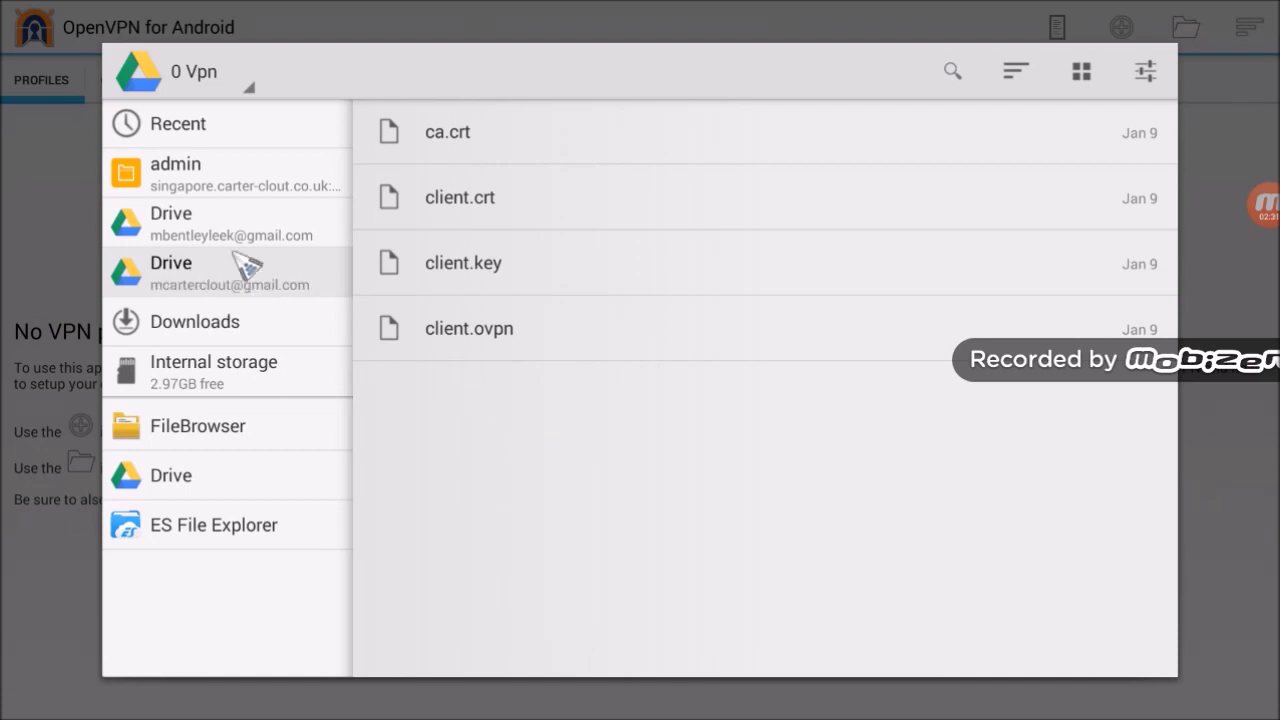
pyautogui.click(200, 278)
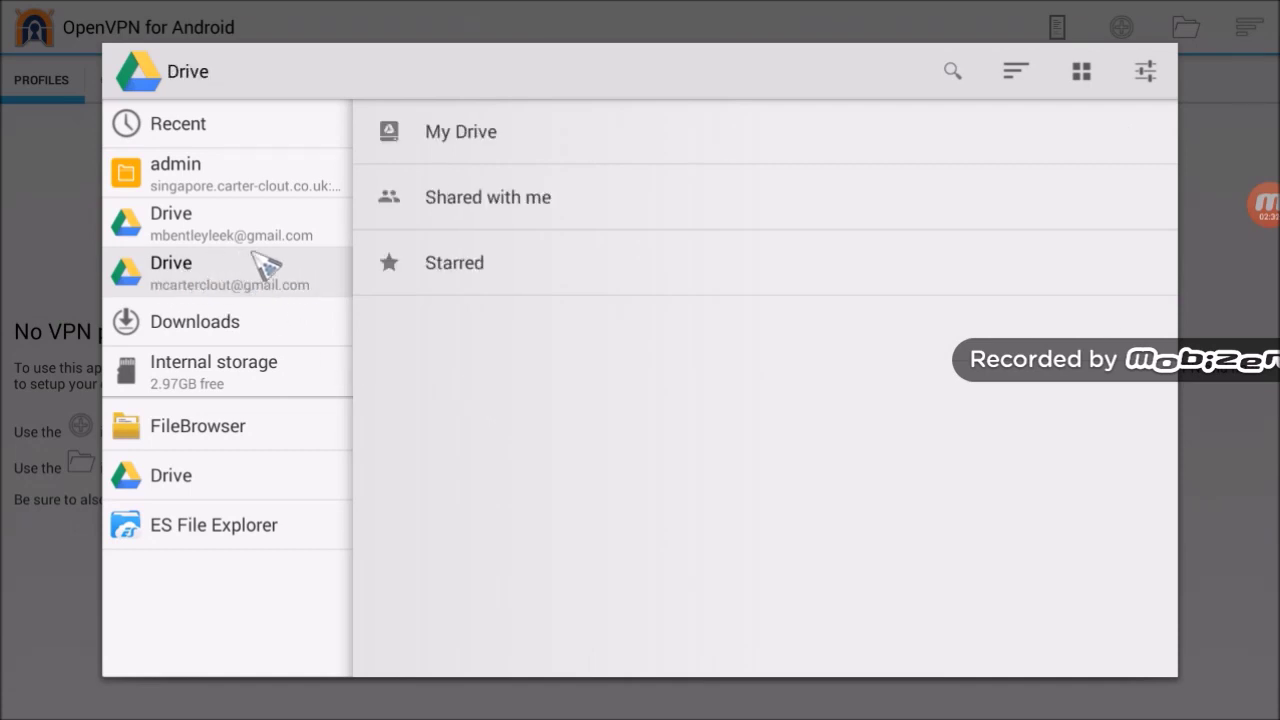
pyautogui.click(452, 138)
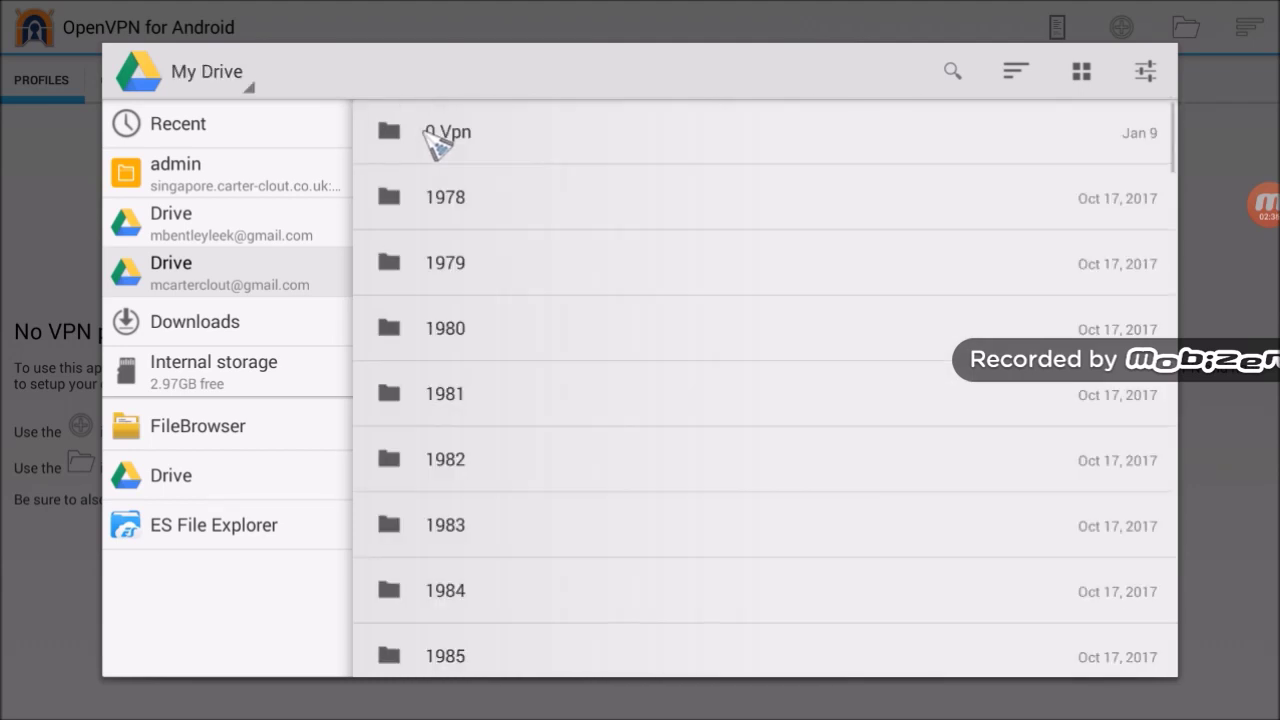
pyautogui.click(462, 136)
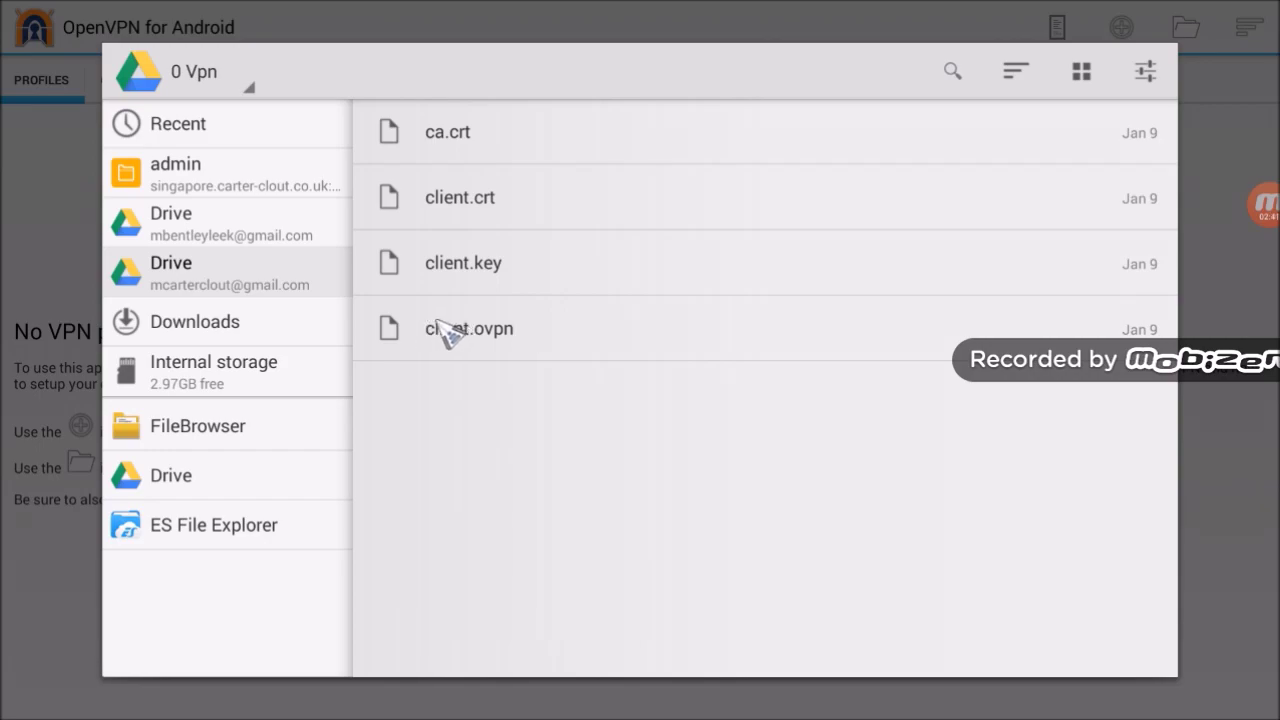
pyautogui.click(445, 330)
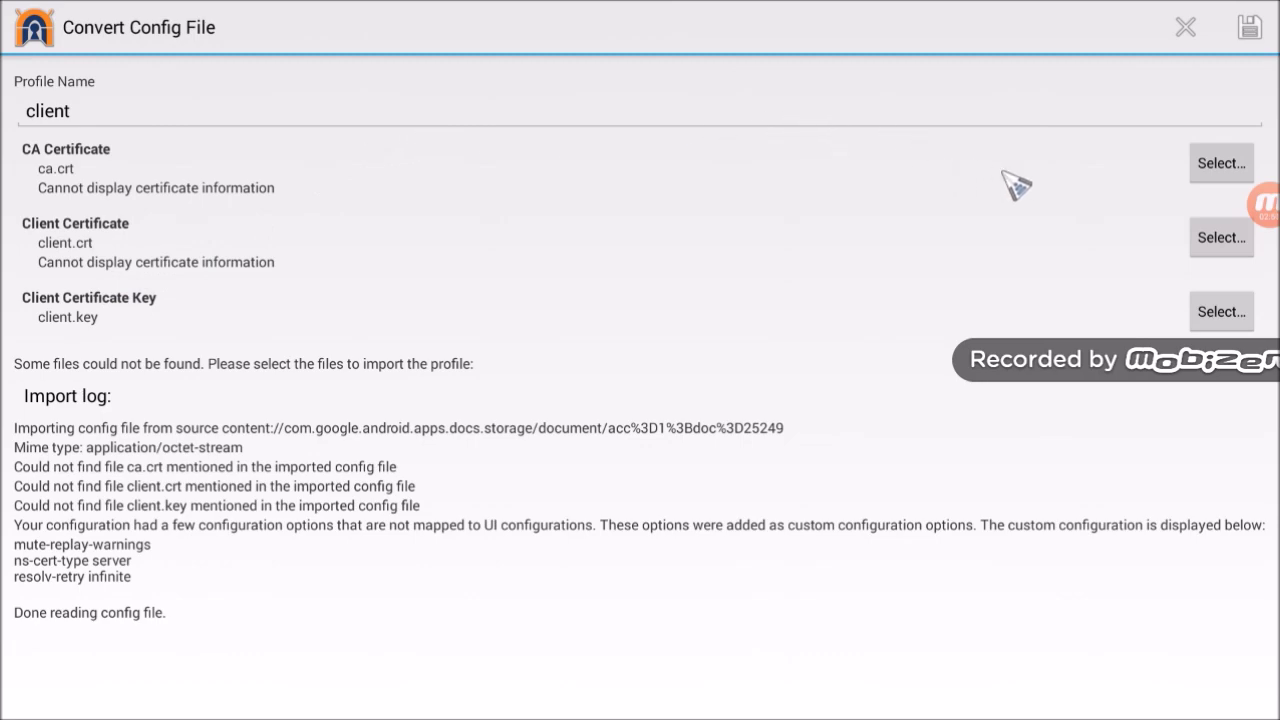
# Supply ca.crt from the 0 Vpn folder as the profile's CA Certificate.
pyautogui.click(1212, 172)
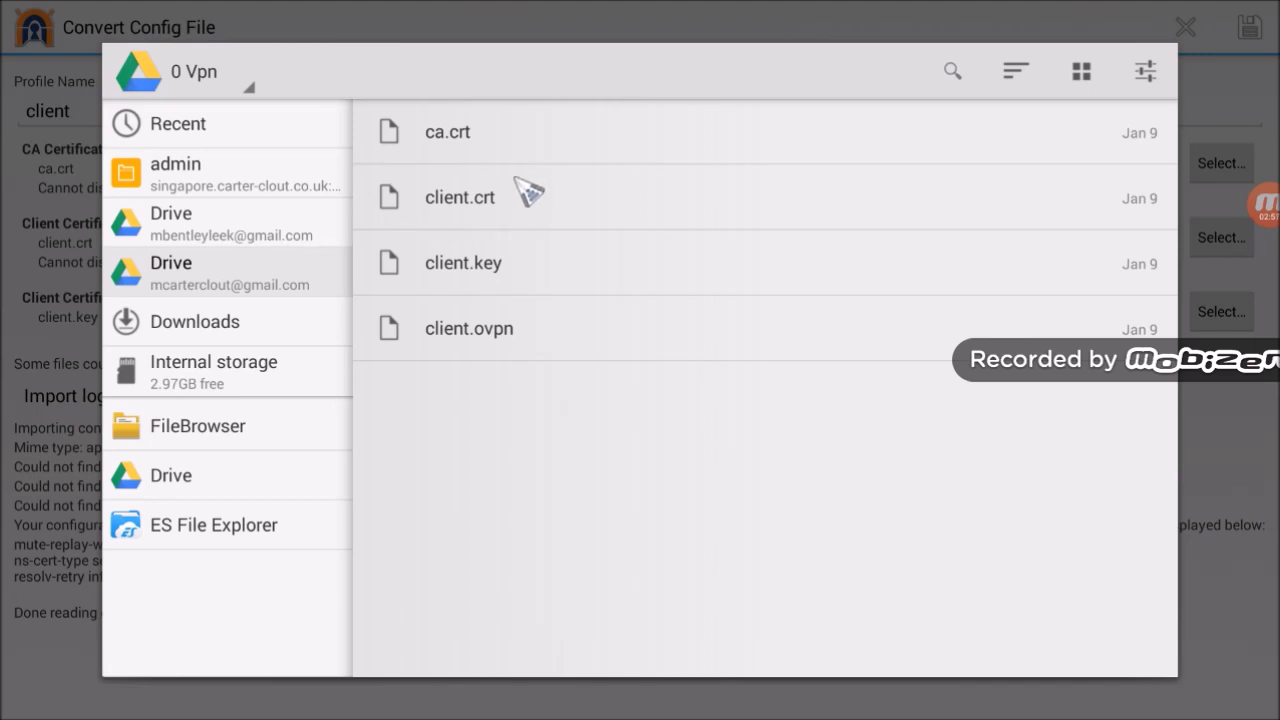
pyautogui.click(458, 133)
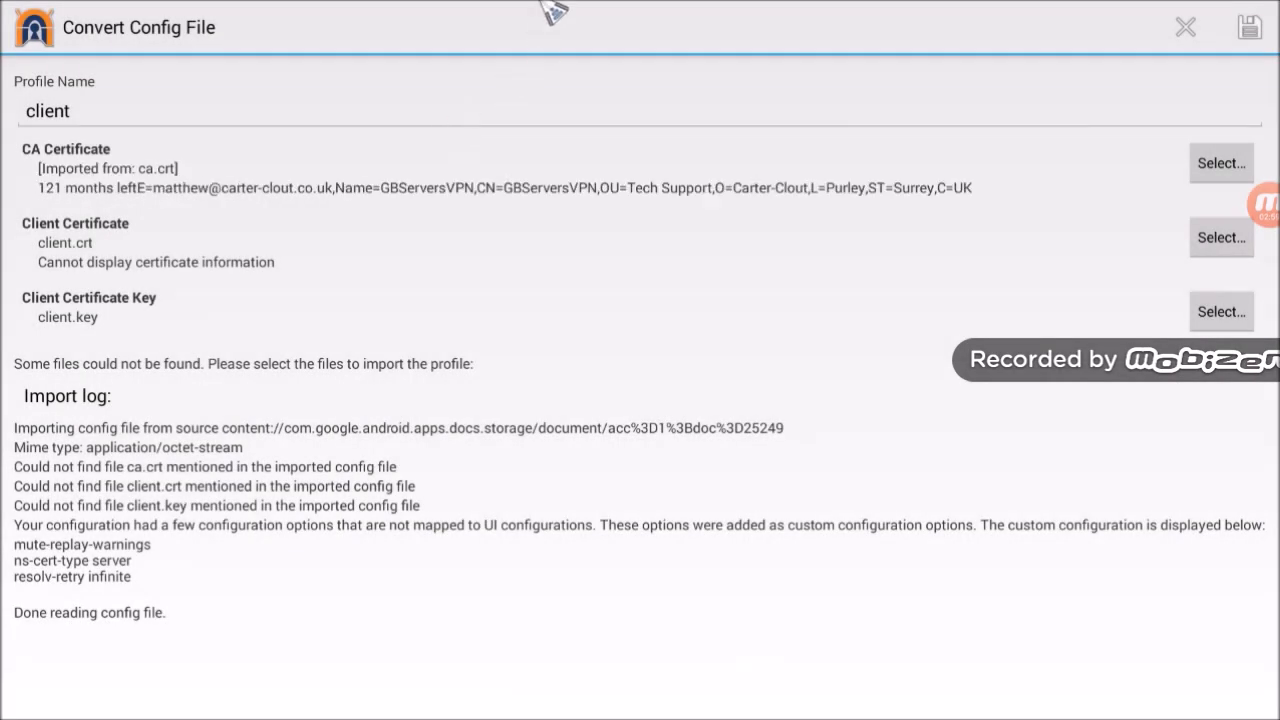
# Supply client.crt as the Client Certificate and client.key as the Client Certificate Key from the 0 Vpn folder, and save the profile.
pyautogui.click(1222, 238)
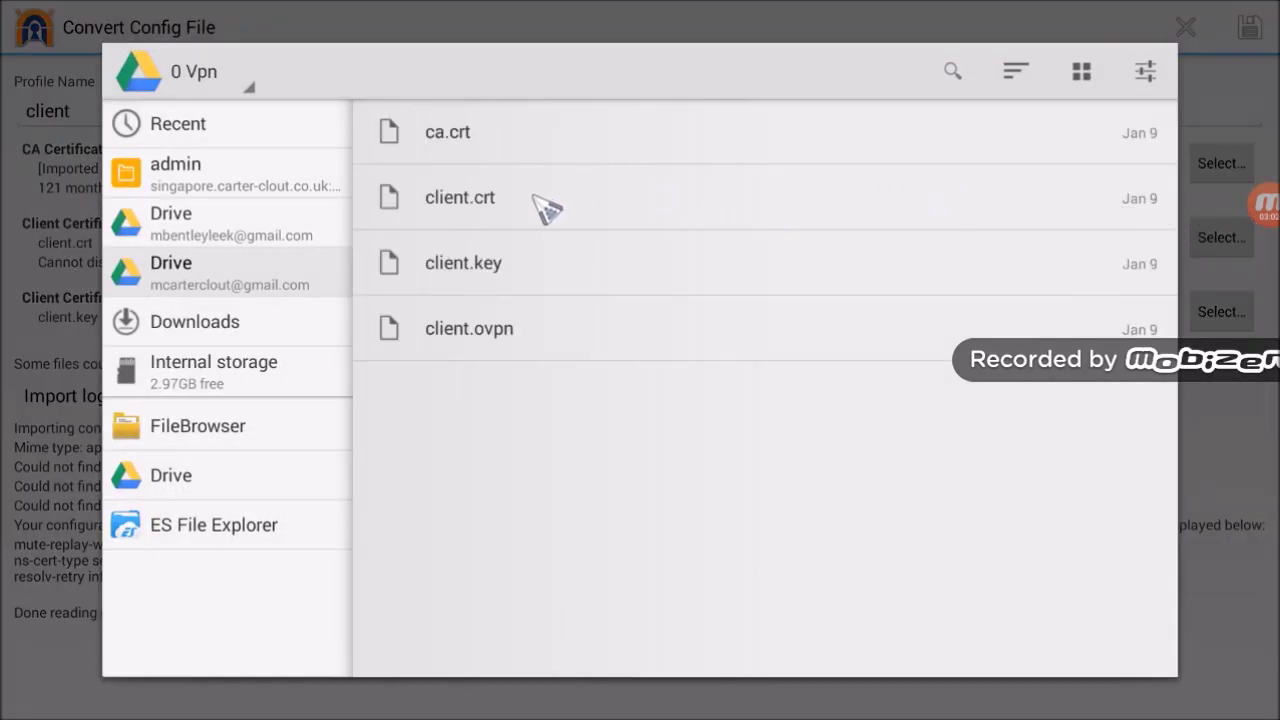
pyautogui.click(460, 200)
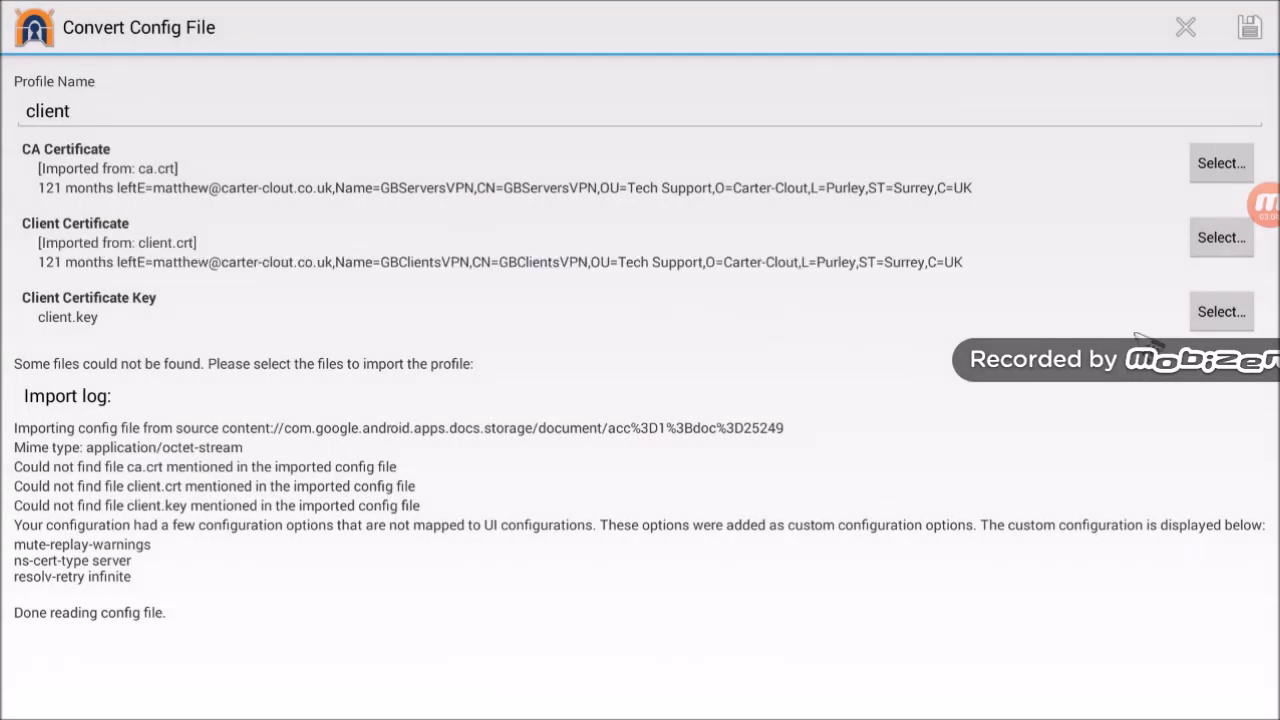
pyautogui.click(1225, 312)
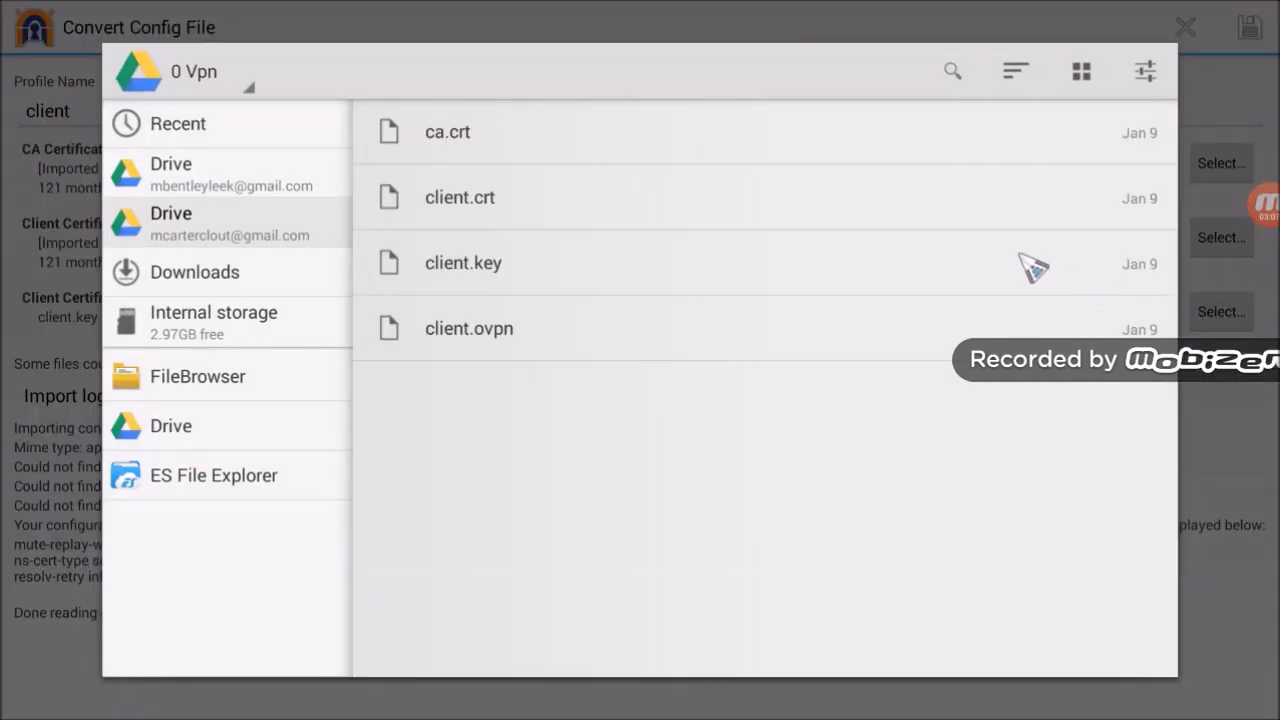
pyautogui.click(495, 268)
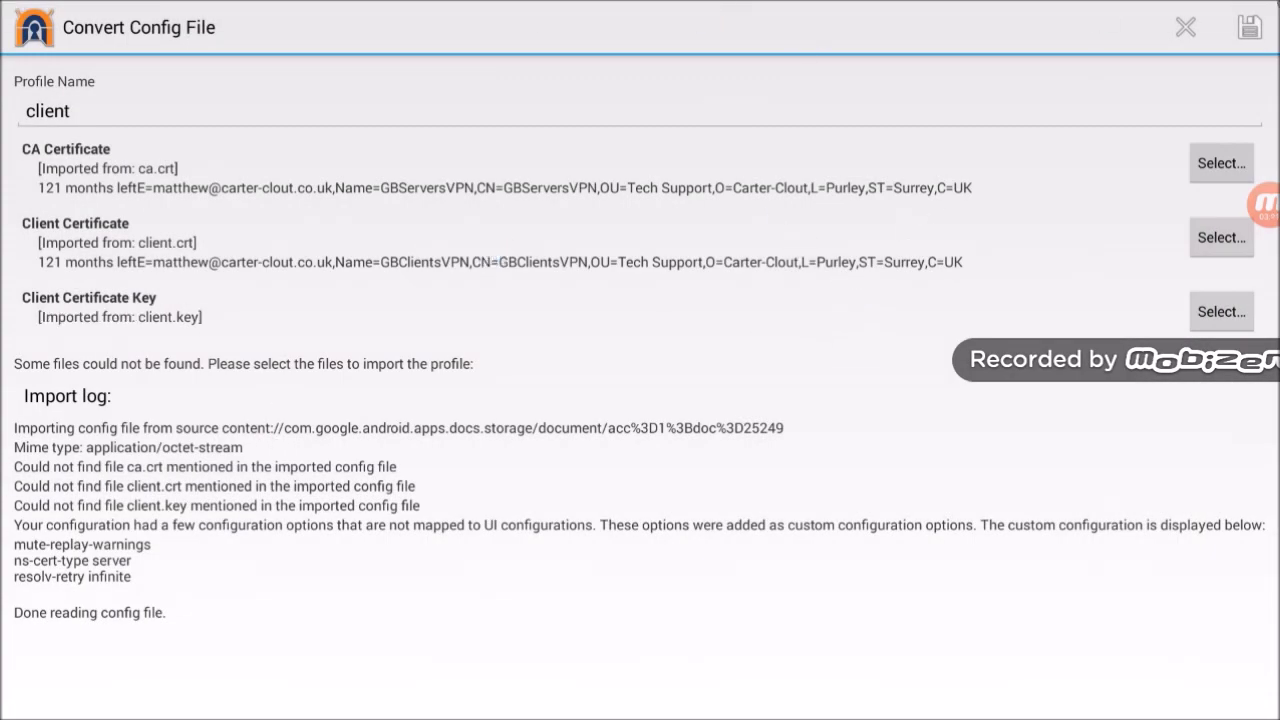
pyautogui.click(1250, 28)
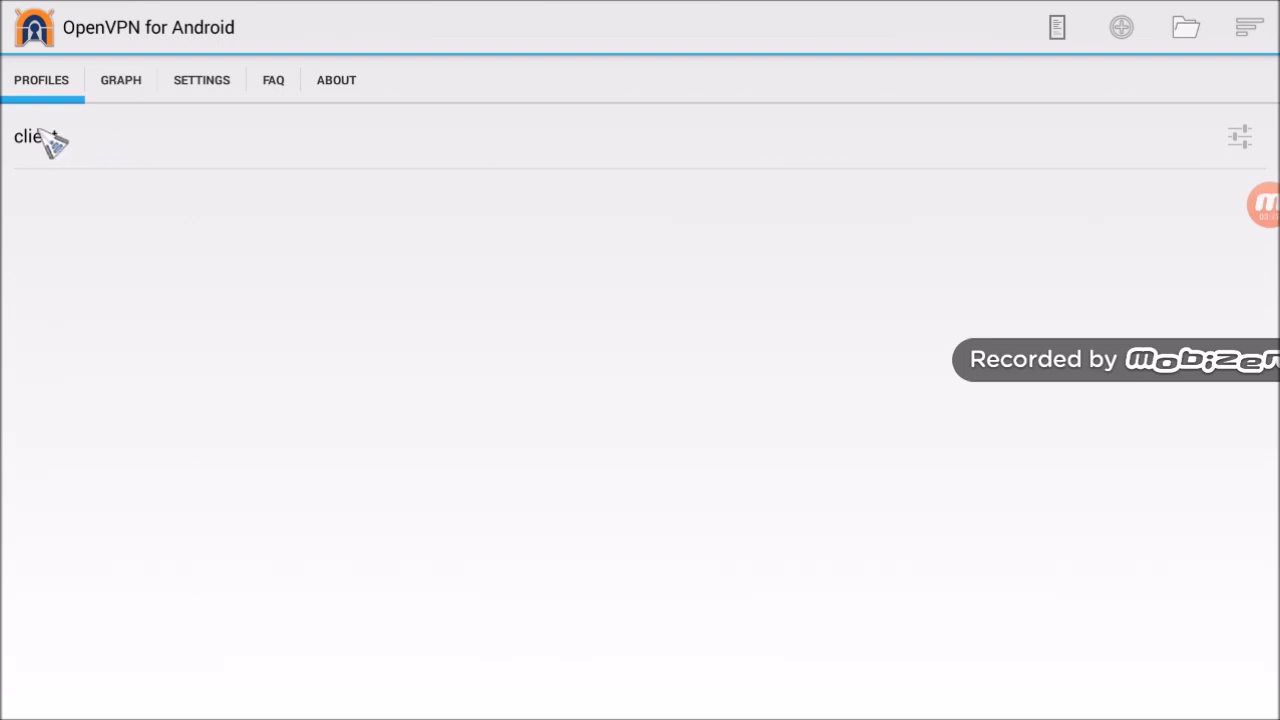
# Add an OpenVPN Shortcut widget for the client profile to the home screen and remove the OpenVPN for Android icon from it.
pyautogui.press('Escape')
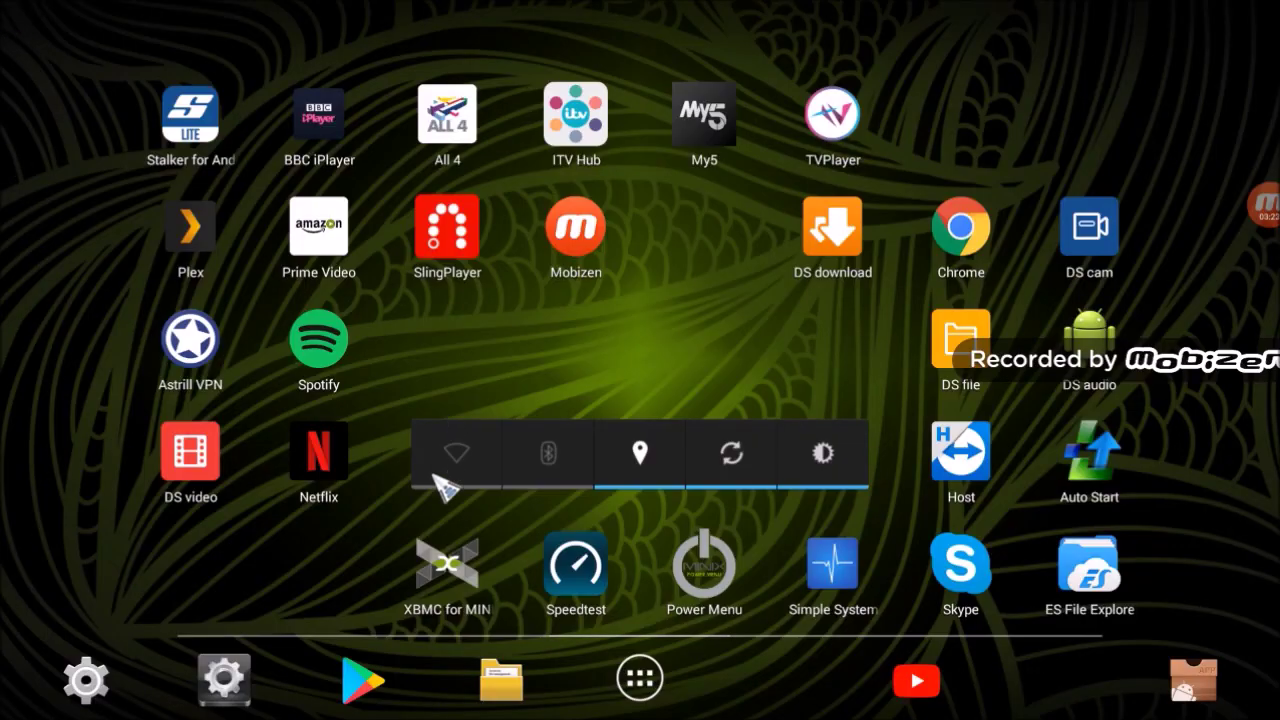
pyautogui.click(640, 679)
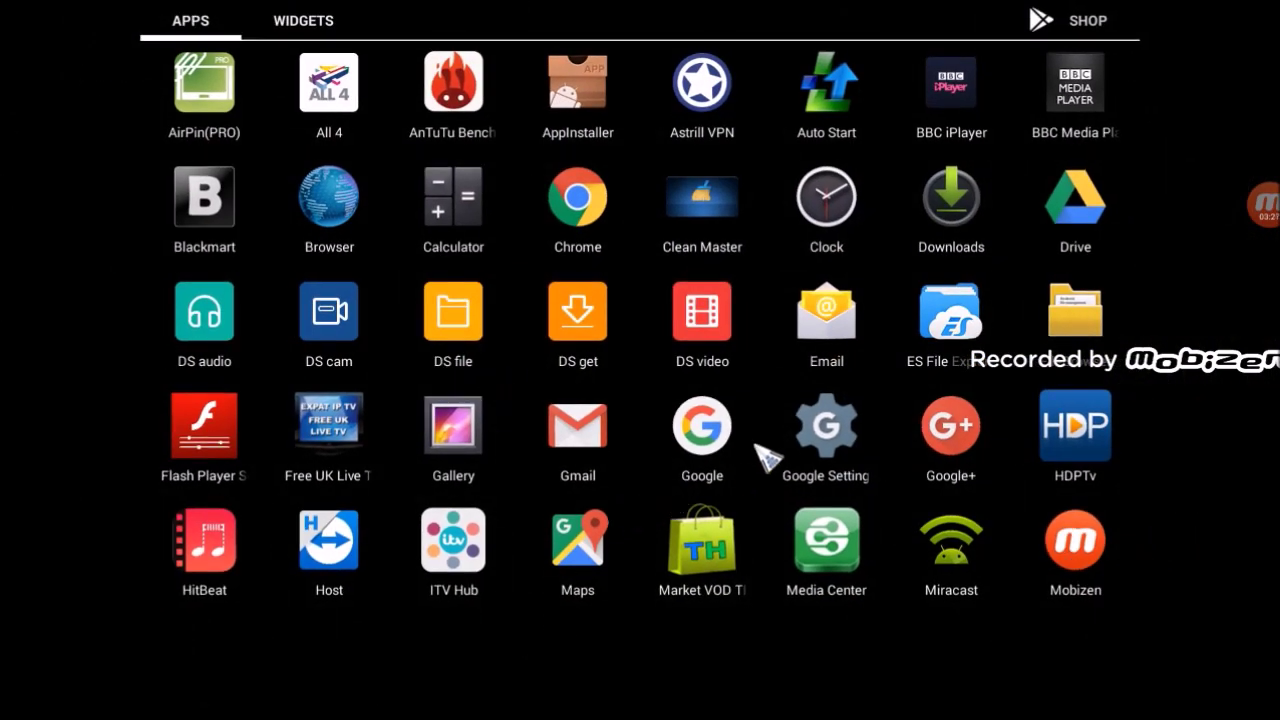
pyautogui.click(280, 24)
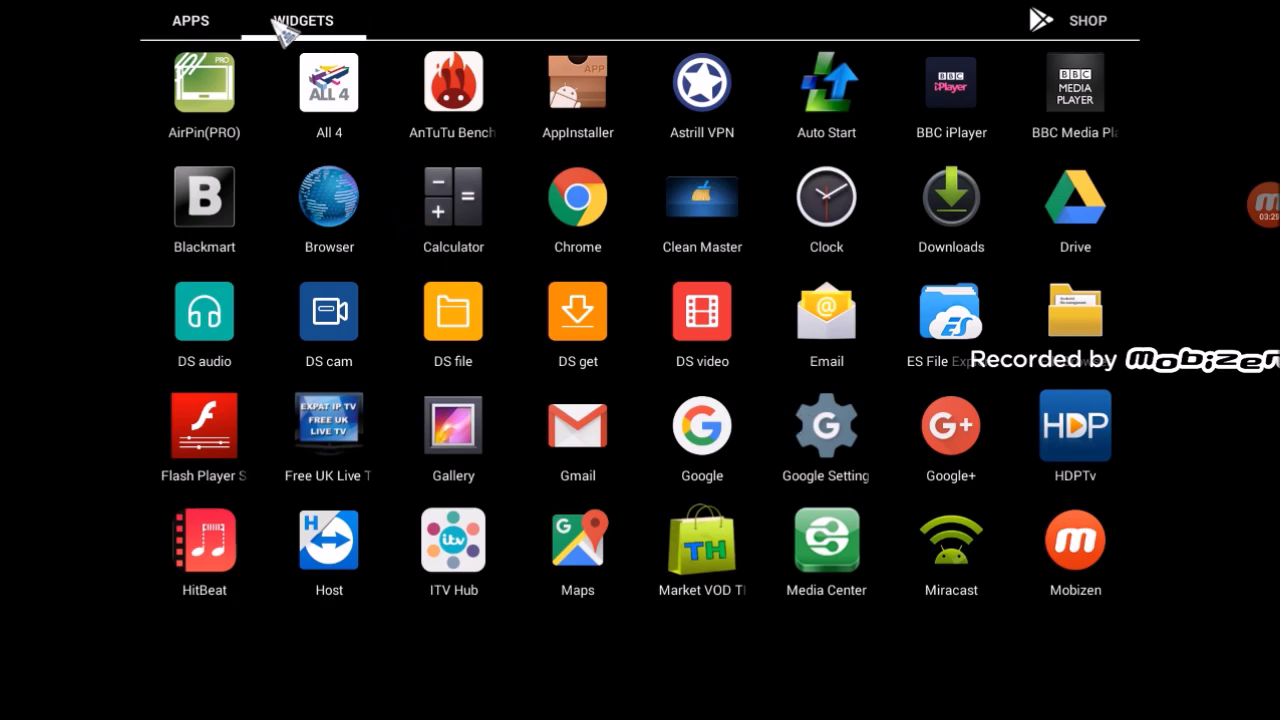
pyautogui.moveTo(993, 250); pyautogui.dragTo(126, 206)
pyautogui.moveTo(780, 325); pyautogui.dragTo(126, 200)
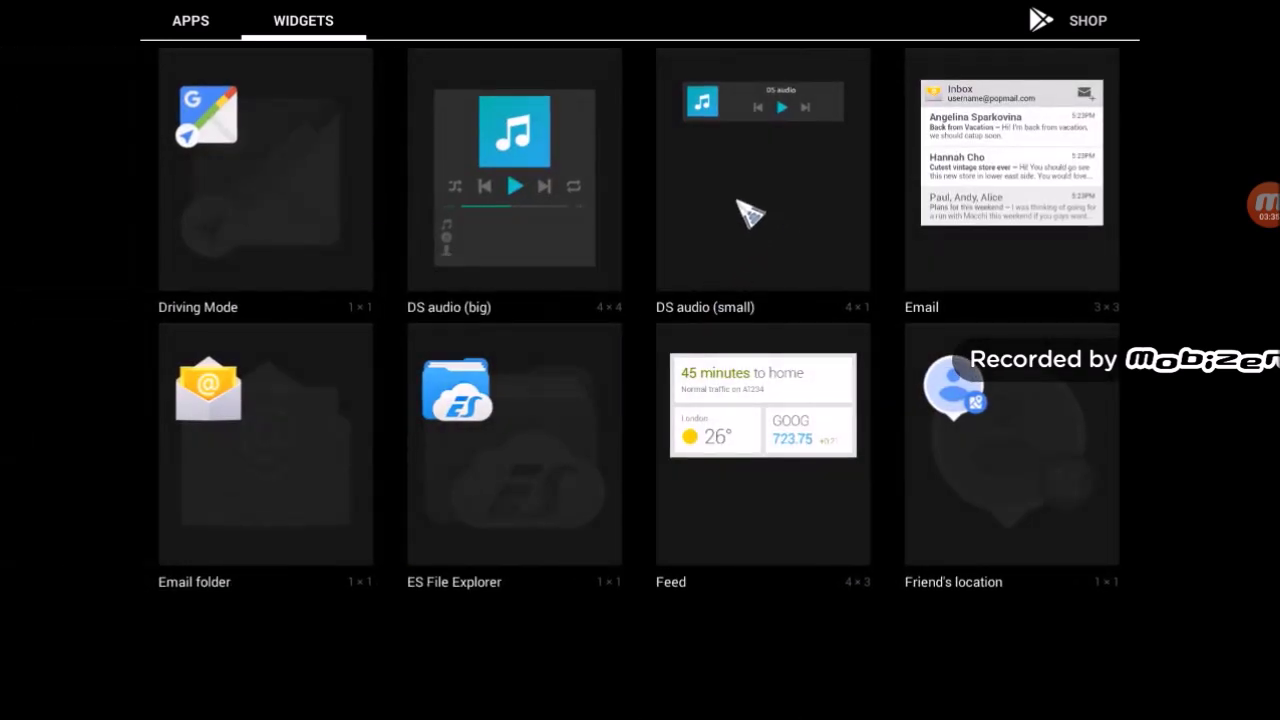
pyautogui.moveTo(749, 214); pyautogui.dragTo(40, 140)
pyautogui.moveTo(688, 250); pyautogui.dragTo(57, 143)
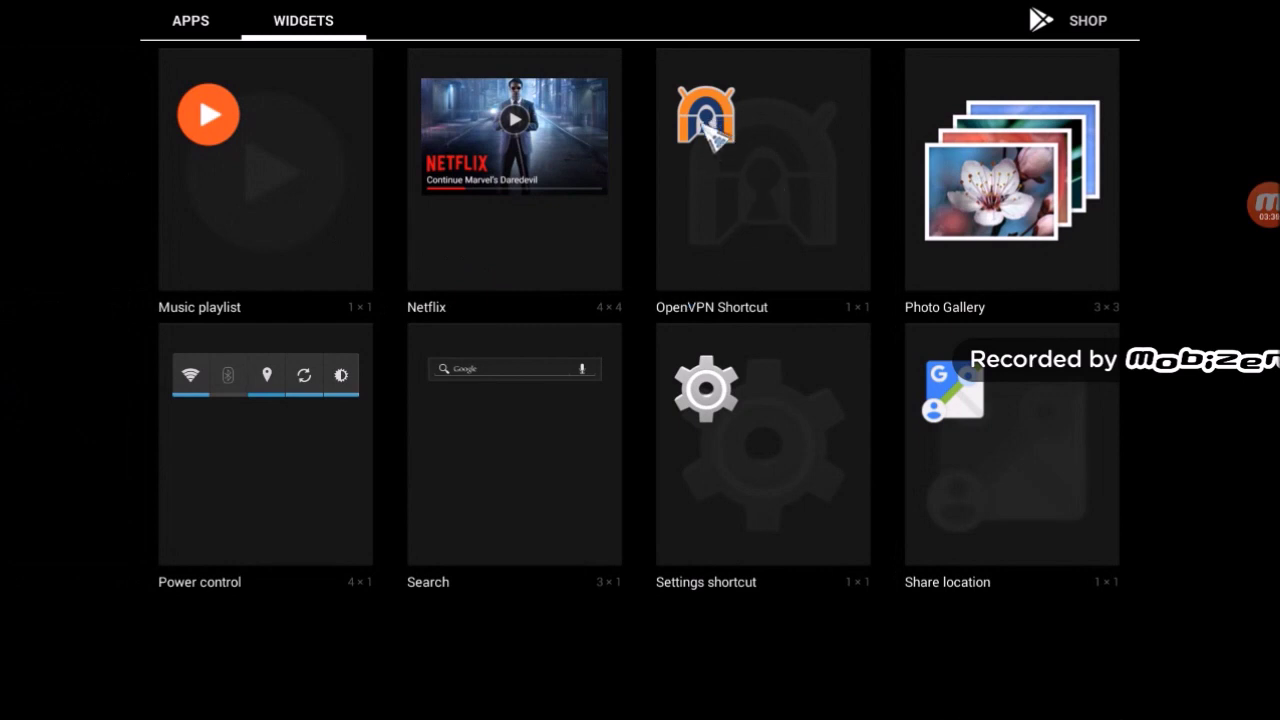
pyautogui.moveTo(766, 163); pyautogui.dragTo(1080, 206)
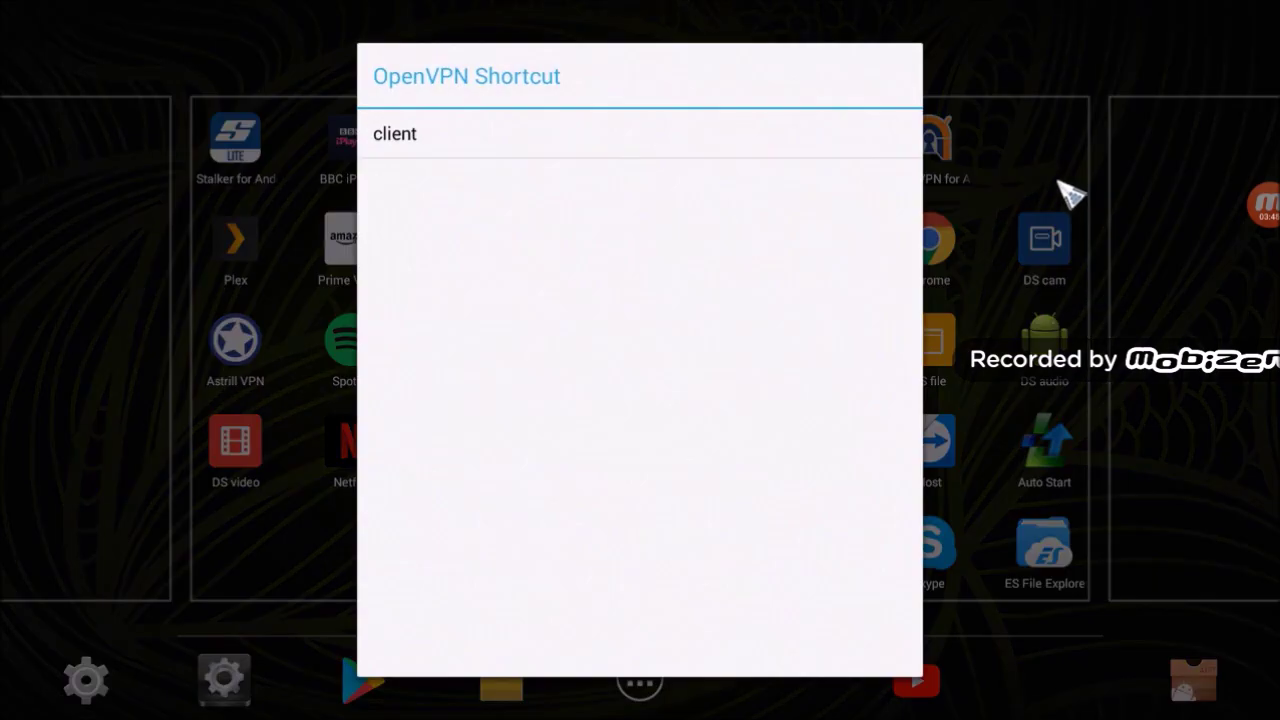
pyautogui.click(396, 135)
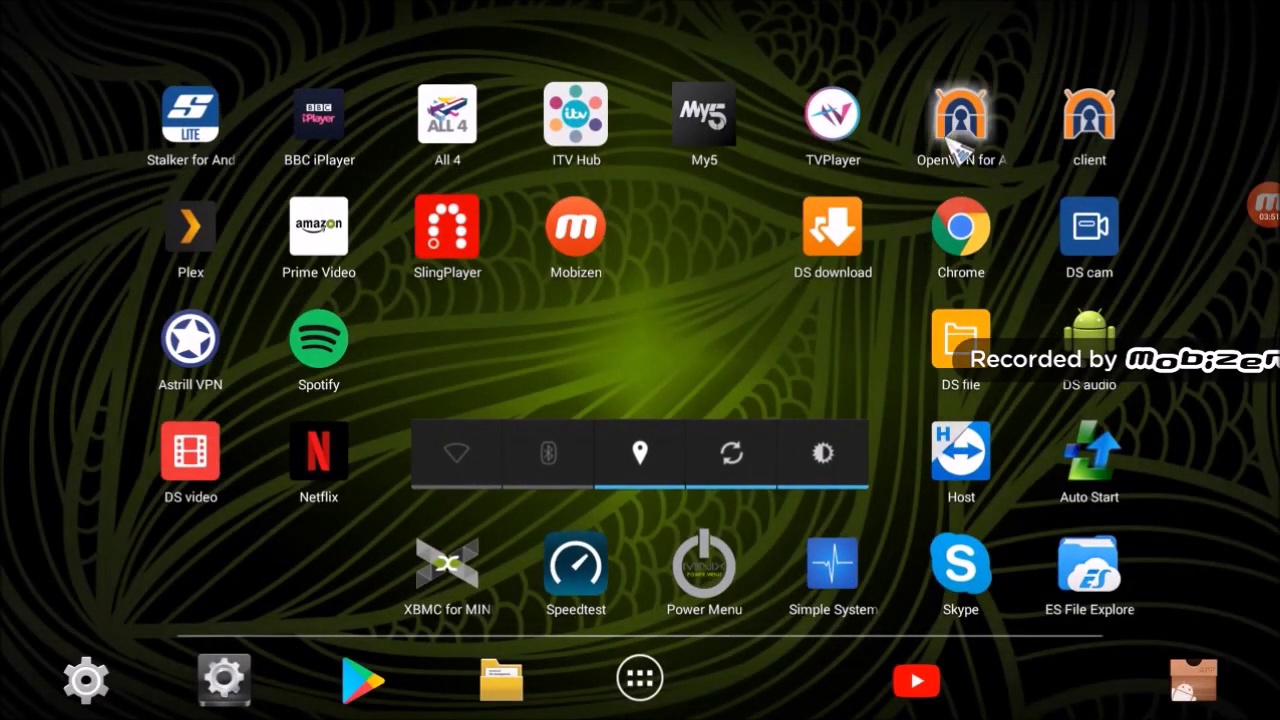
pyautogui.moveTo(957, 114); pyautogui.dragTo(612, 34)
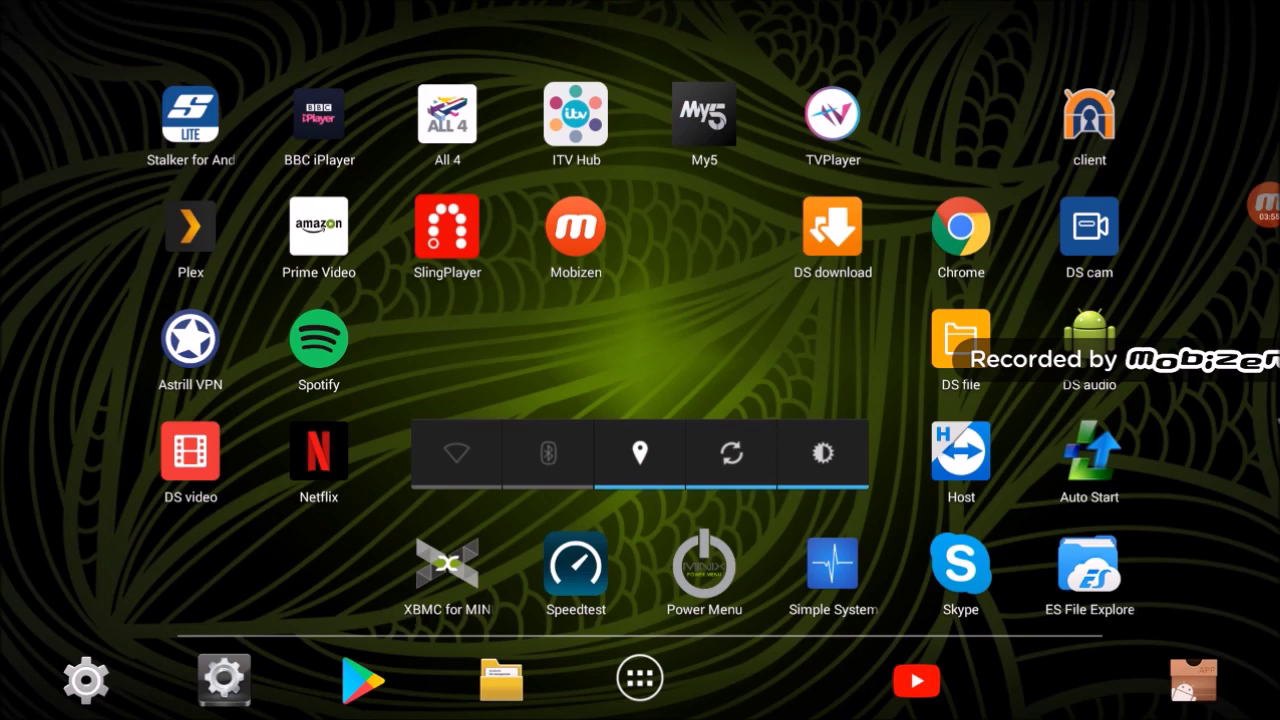
# Connect the VPN through the client home-screen shortcut, trusting OpenVPN for Android, and return to the home screen.
pyautogui.click(1079, 118)
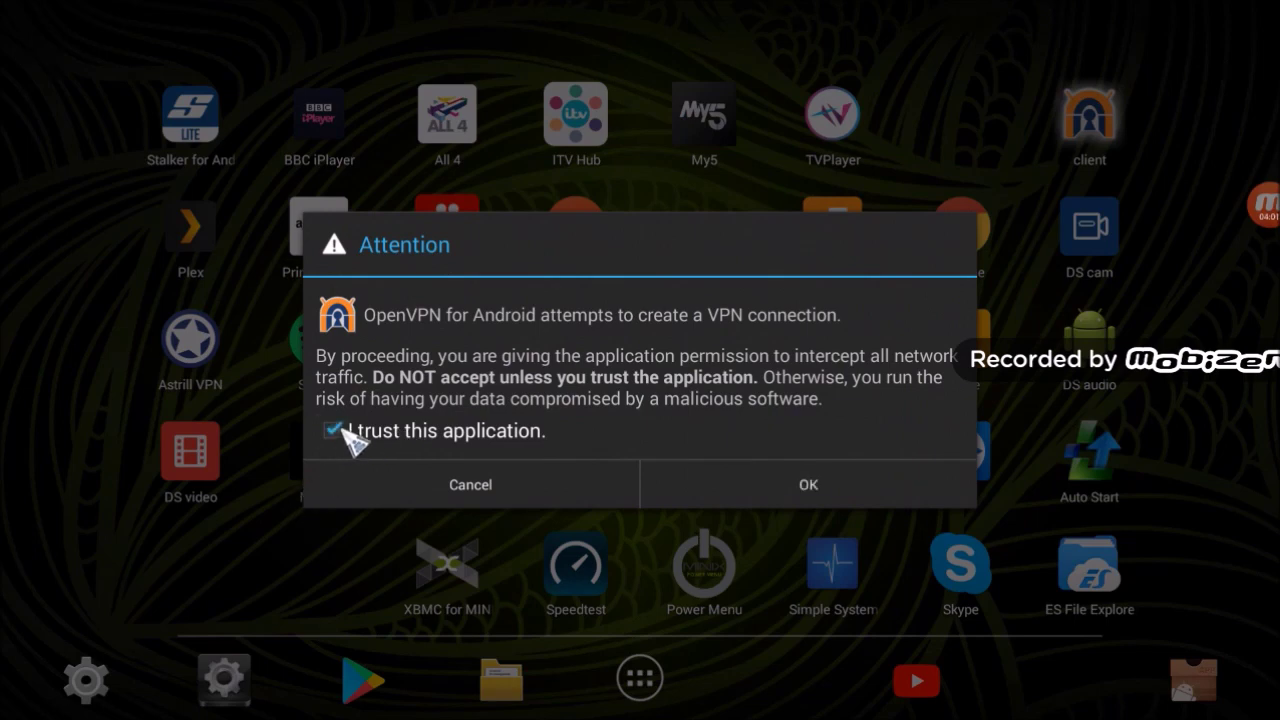
pyautogui.click(790, 490)
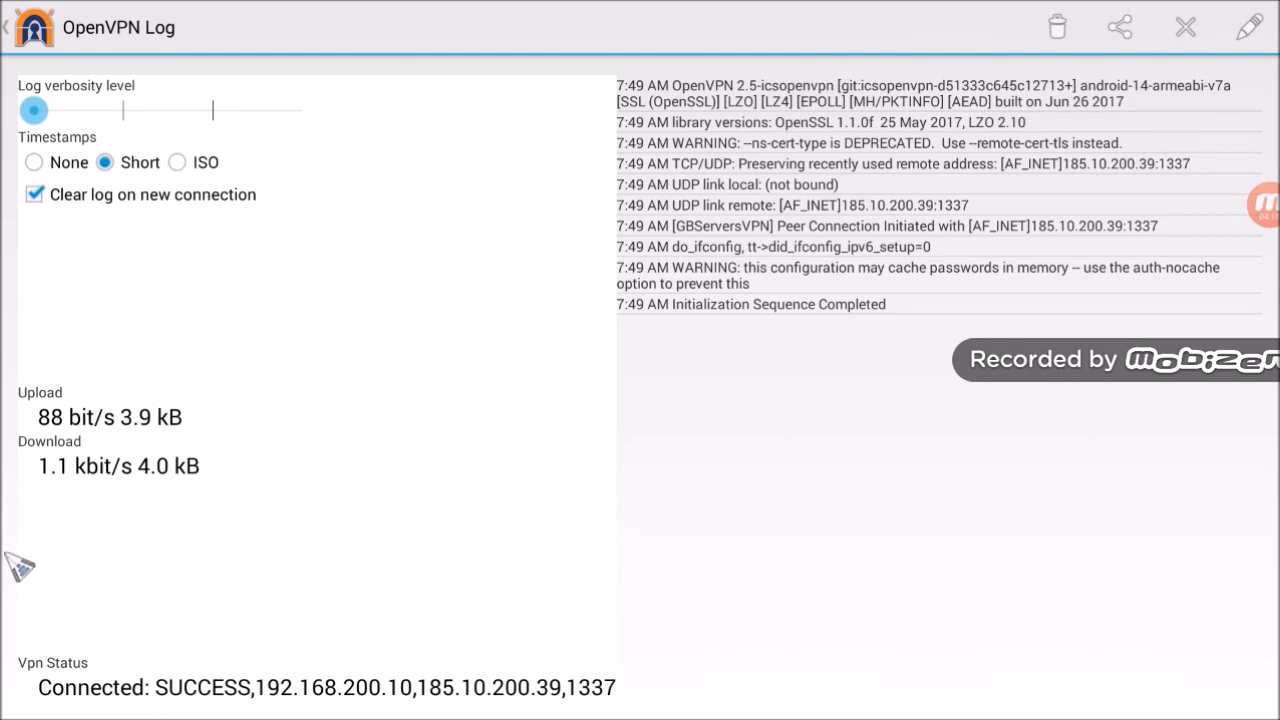
pyautogui.click(12, 40)
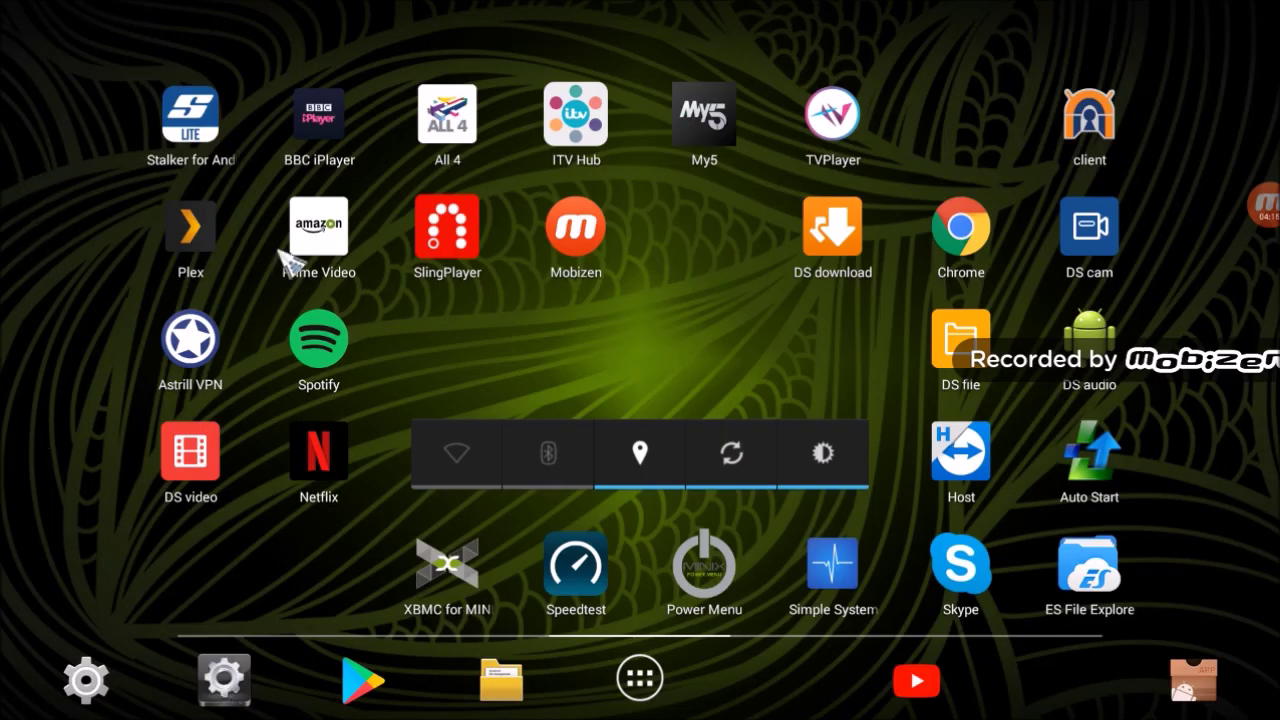
# Switch to BBC iPlayer from the home screen.
pyautogui.click(321, 119)
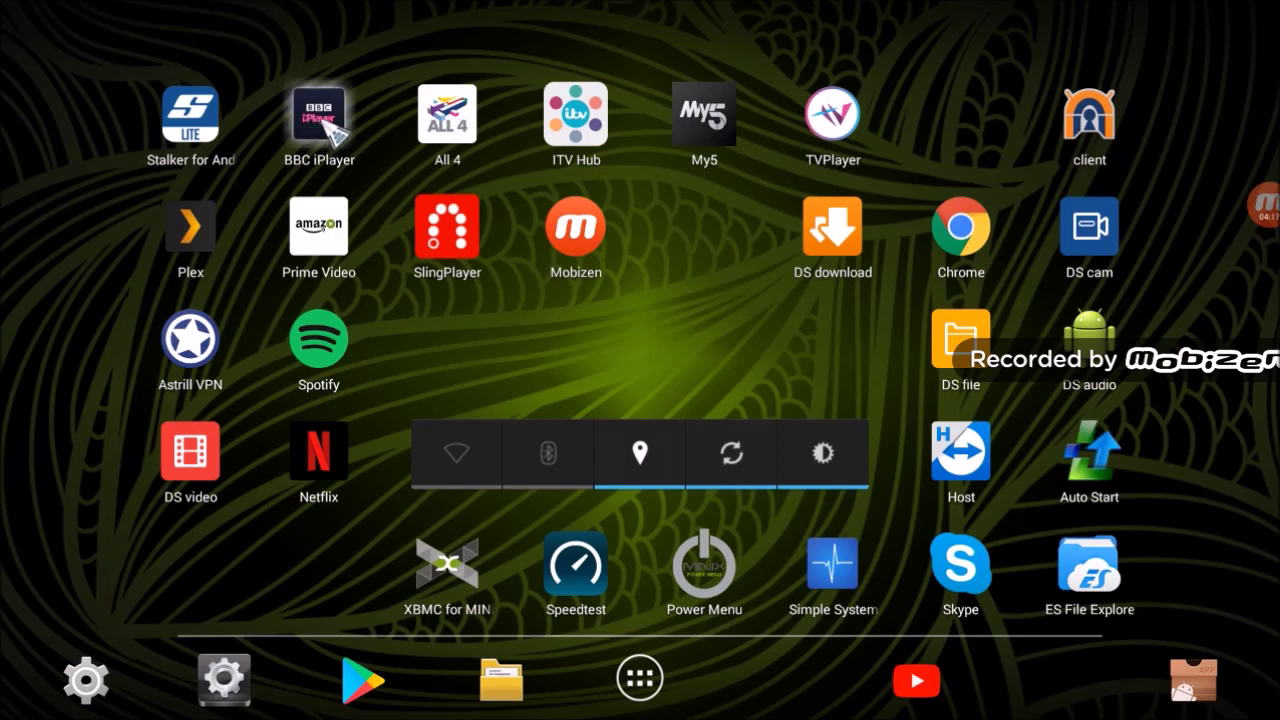